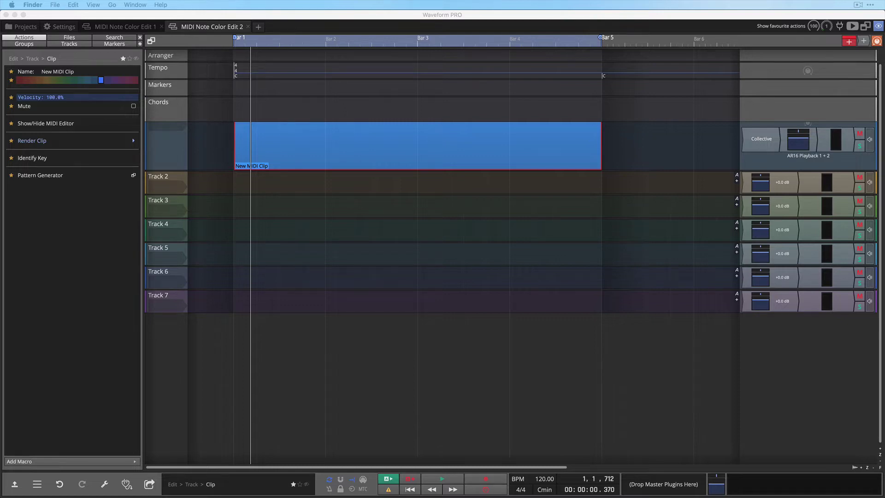
pyautogui.click(63, 27)
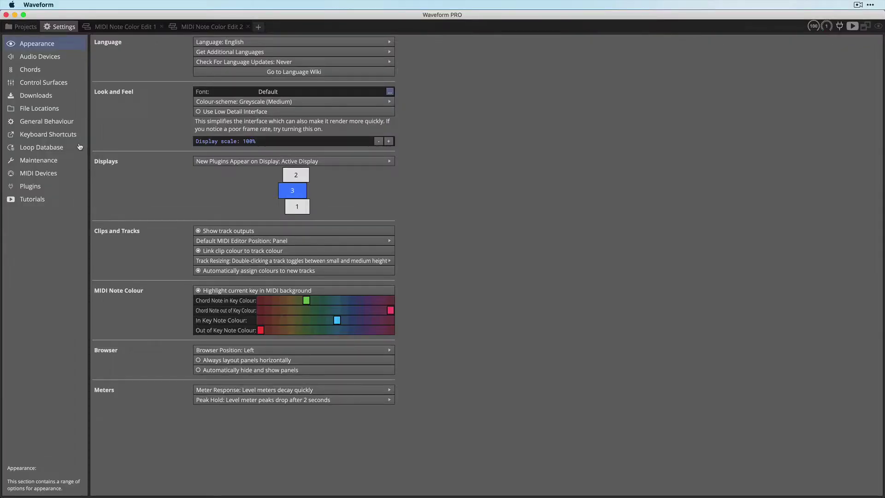
# Step: Undock Settings into its own window, narrow the main window beside it, and show MIDI Note Color Edit 2
pyautogui.moveTo(51, 30); pyautogui.dragTo(518, 75)
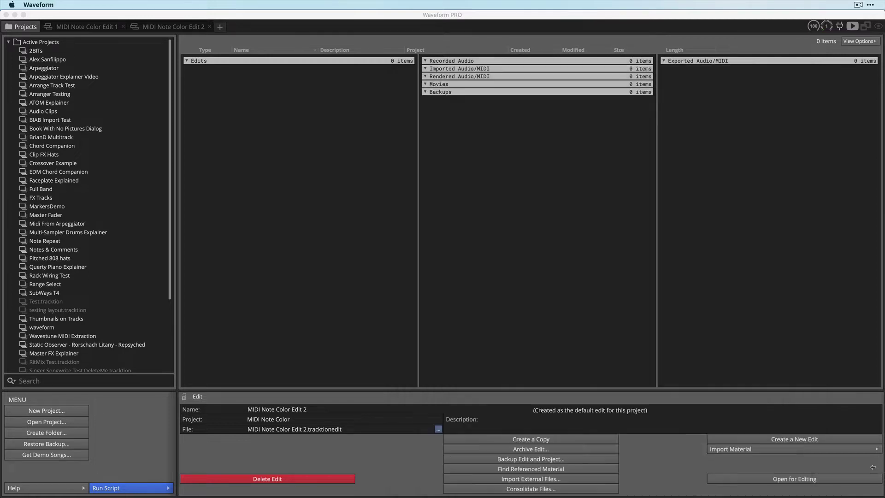
pyautogui.moveTo(882, 470); pyautogui.dragTo(607, 470)
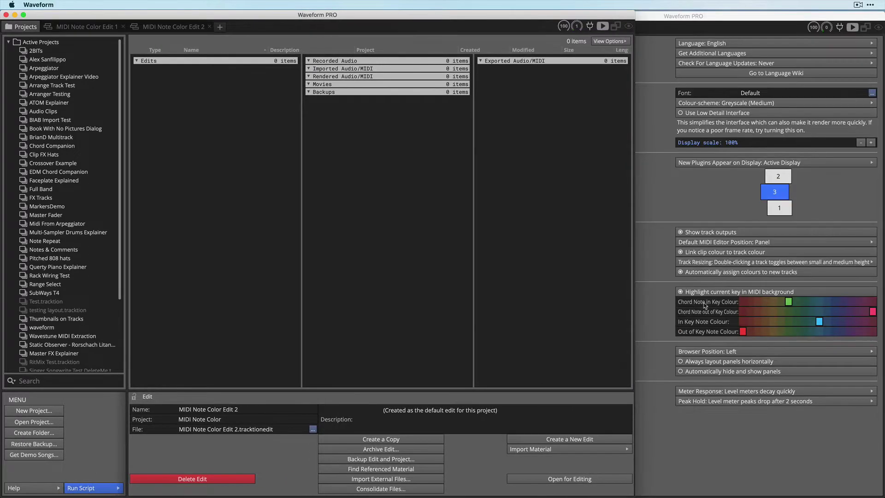
pyautogui.click(157, 27)
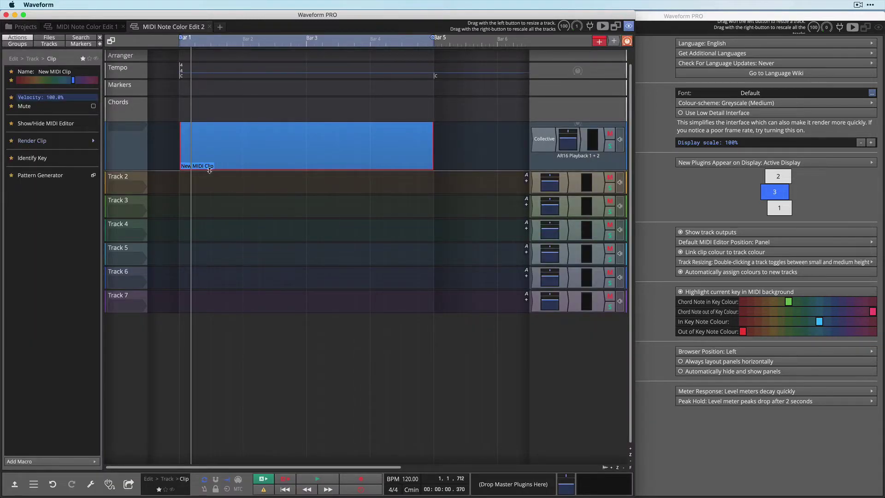
# Step: Open the New MIDI Clip on the first track in the piano-roll editor
pyautogui.doubleClick(208, 146)
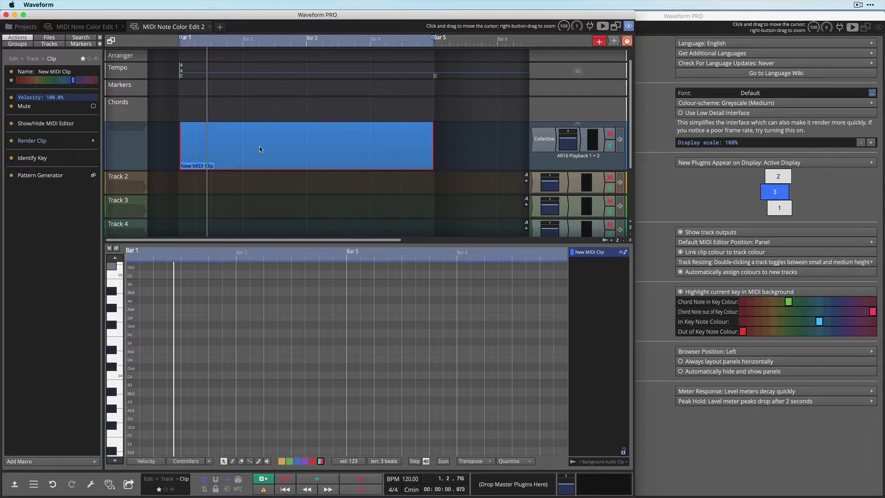
# Step: Set the key marker to C# major, then preview the C#4 note
pyautogui.click(183, 79)
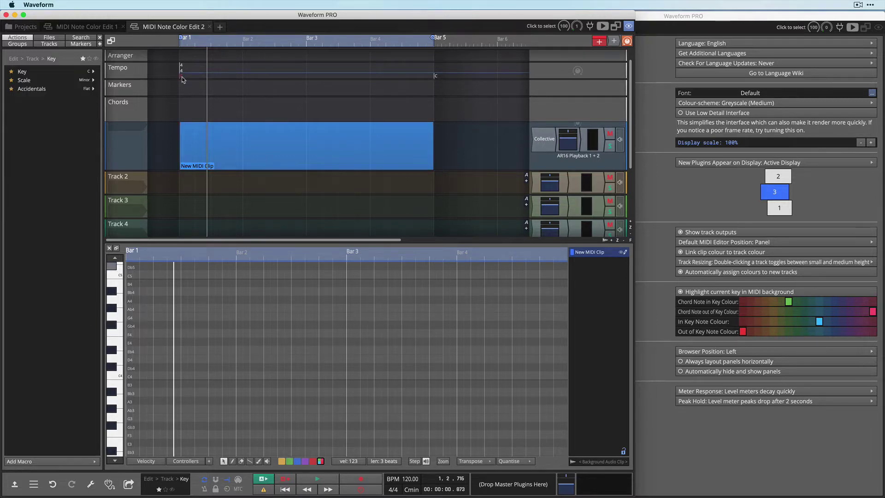
pyautogui.click(94, 73)
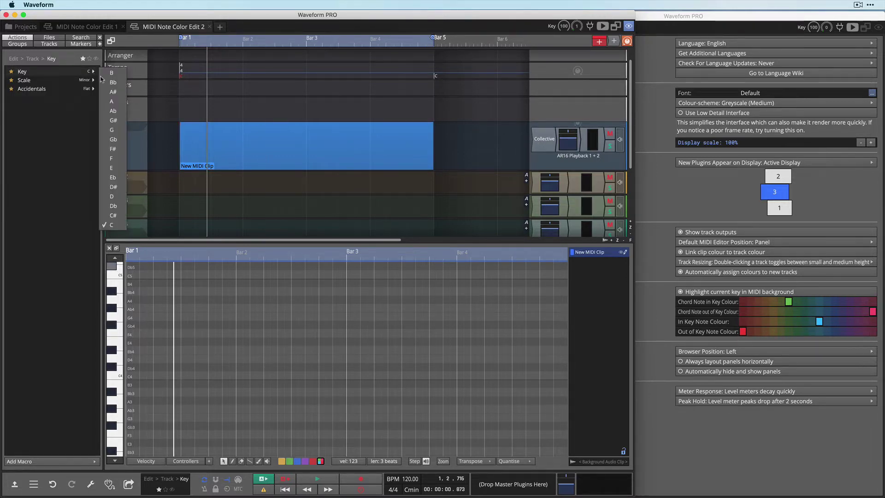
pyautogui.click(113, 215)
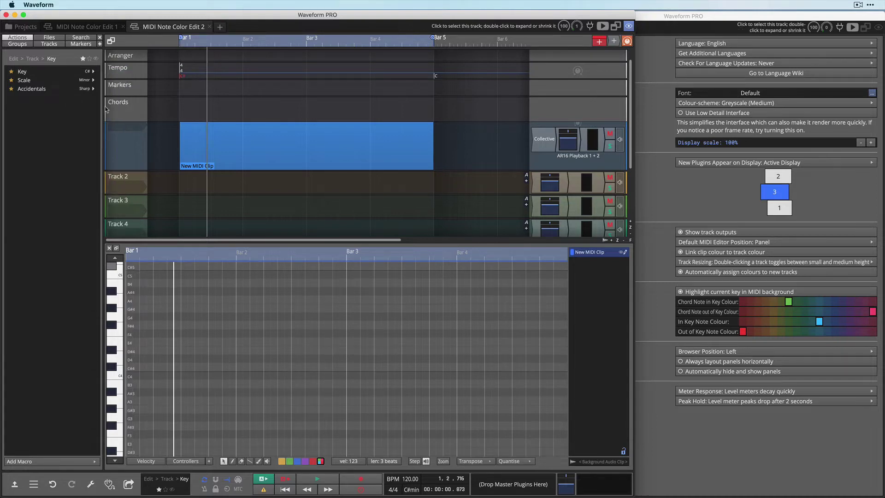
pyautogui.click(92, 80)
pyautogui.click(113, 86)
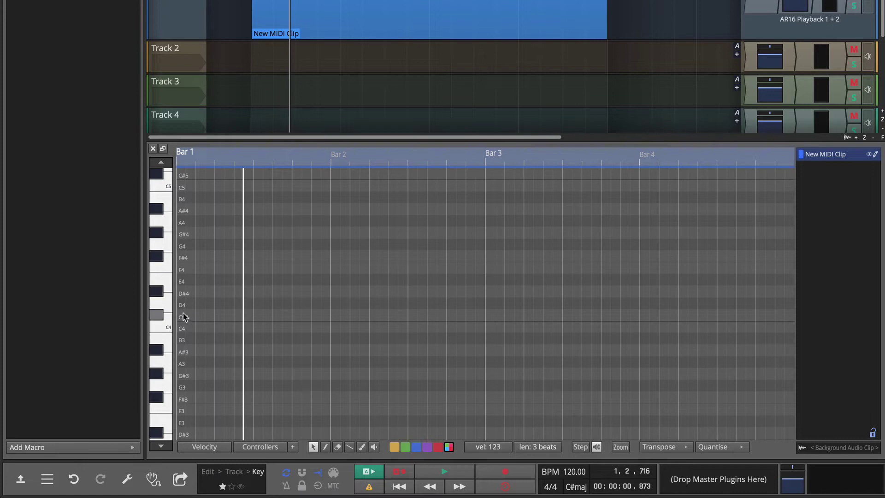
pyautogui.click(182, 323)
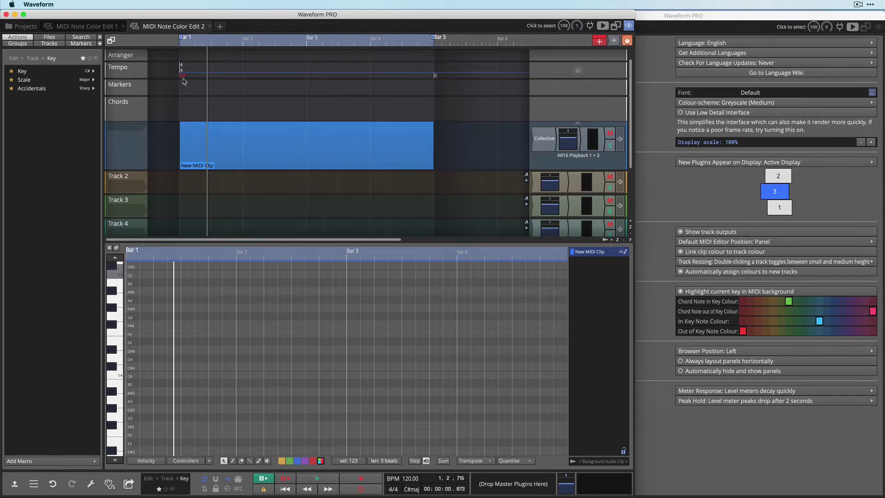
# Step: Reset the key to C, then add an Eb key change at the start of bar 3
pyautogui.click(90, 73)
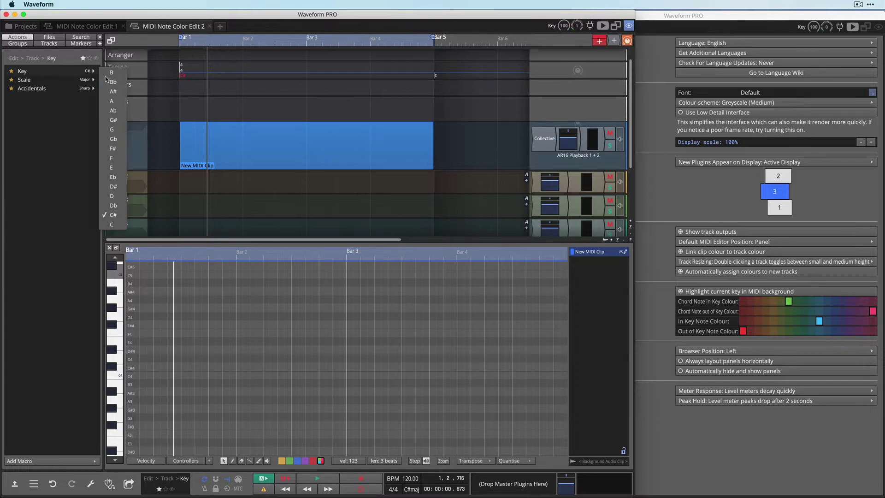
pyautogui.click(109, 80)
pyautogui.click(306, 56)
pyautogui.moveTo(306, 55); pyautogui.dragTo(307, 55)
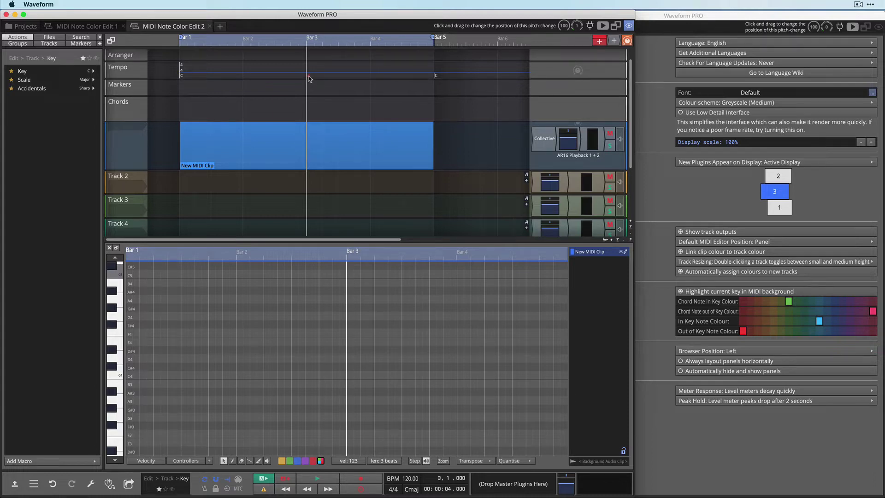
pyautogui.click(91, 71)
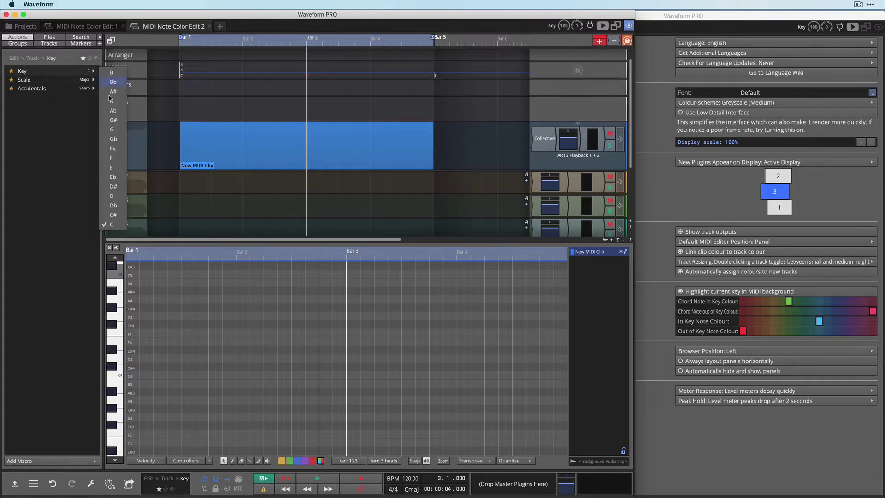
pyautogui.click(117, 179)
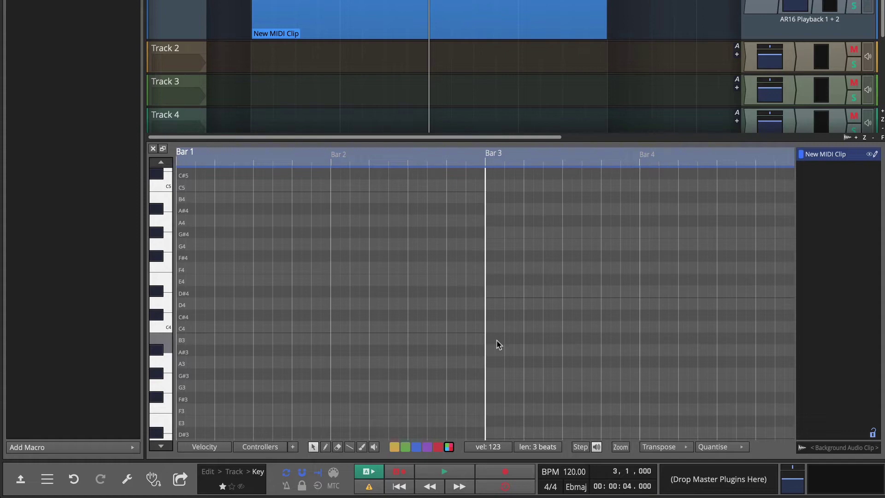
# Step: Draw Bb3, C4 and Eb4 notes rising back-to-back from the start of bar 3
pyautogui.press('d')
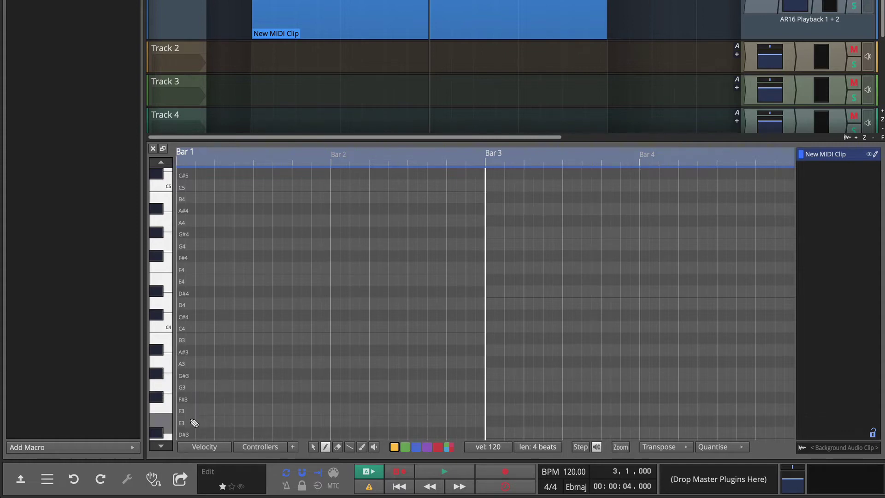
pyautogui.click(503, 350)
pyautogui.click(563, 326)
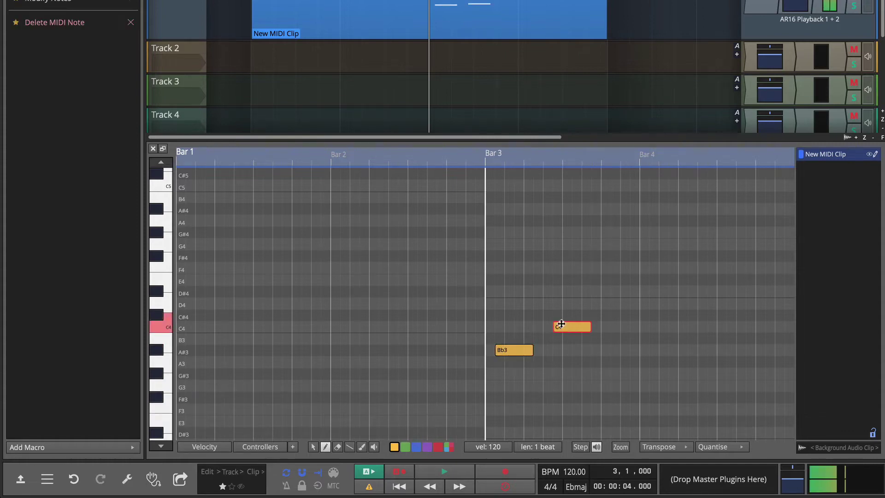
pyautogui.click(621, 292)
pyautogui.click(513, 349)
pyautogui.moveTo(513, 349); pyautogui.dragTo(504, 349)
pyautogui.moveTo(566, 326); pyautogui.dragTo(538, 327)
pyautogui.click(620, 291)
pyautogui.moveTo(619, 291); pyautogui.dragTo(568, 290)
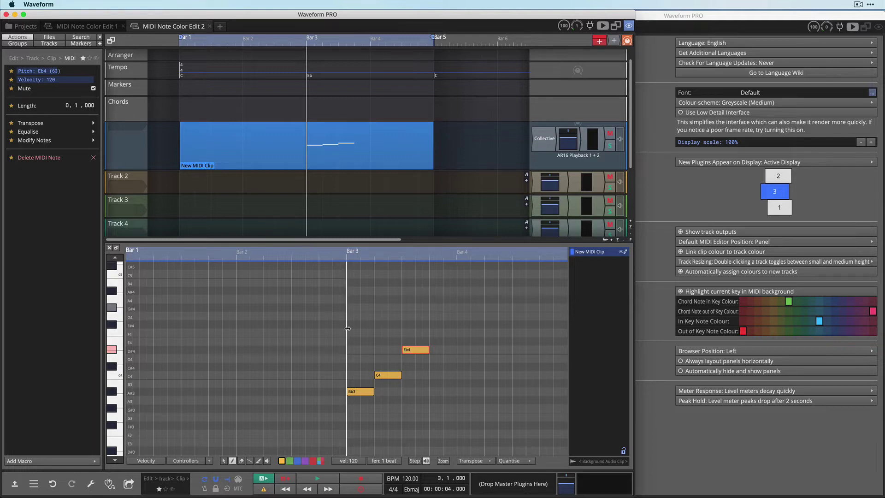
# Step: Undo the drawn notes and the Eb key change, then bring the settings window forward
pyautogui.press('super+z')
pyautogui.press('super+z')
pyautogui.press('super+z')
pyautogui.press('super+z')
pyautogui.press('super+z')
pyautogui.press('super+z')
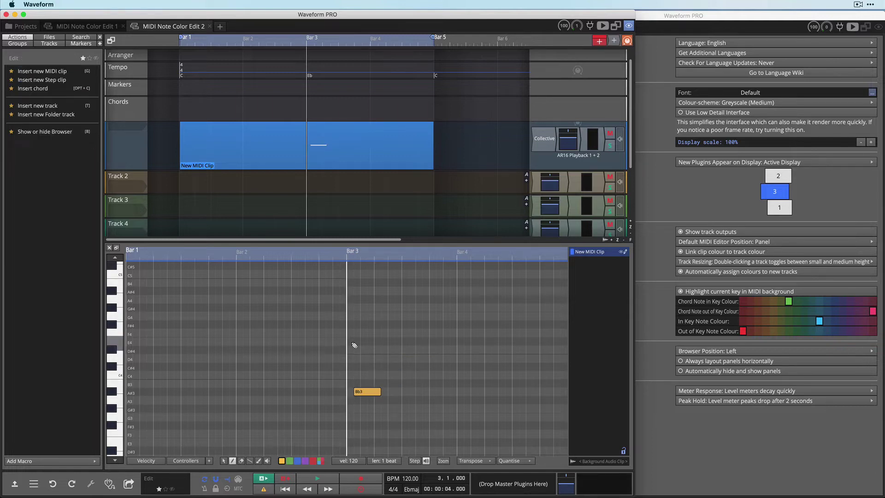
pyautogui.press('super+z')
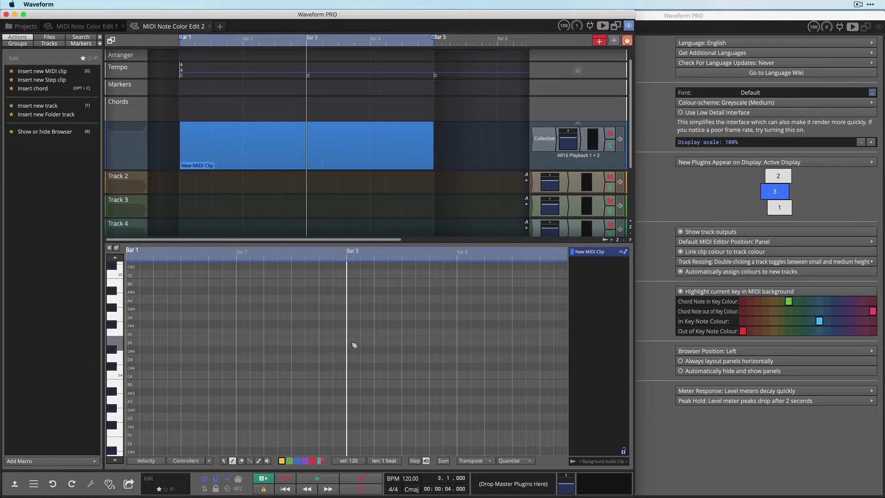
pyautogui.click(720, 295)
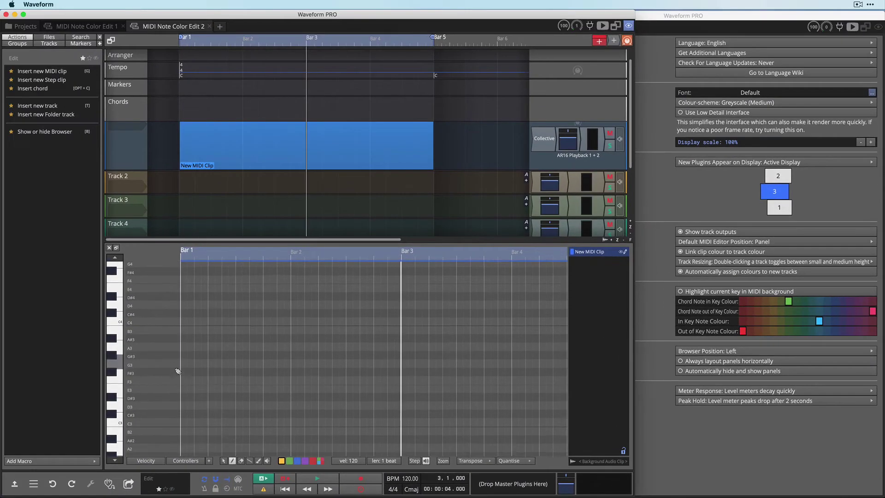
# Step: Draw a G2 note at bar 1 and set its length to 4 beats
pyautogui.scroll(-1, 177, 371)
pyautogui.scroll(-8, 177, 371)
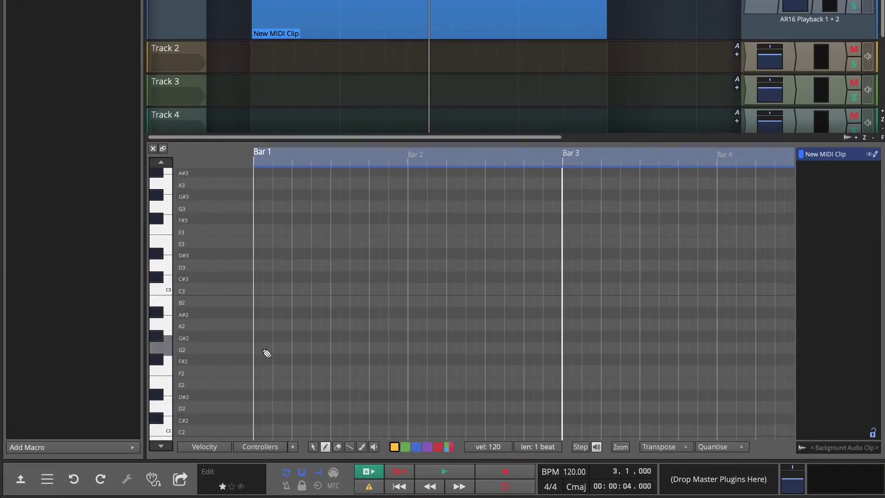
pyautogui.click(261, 348)
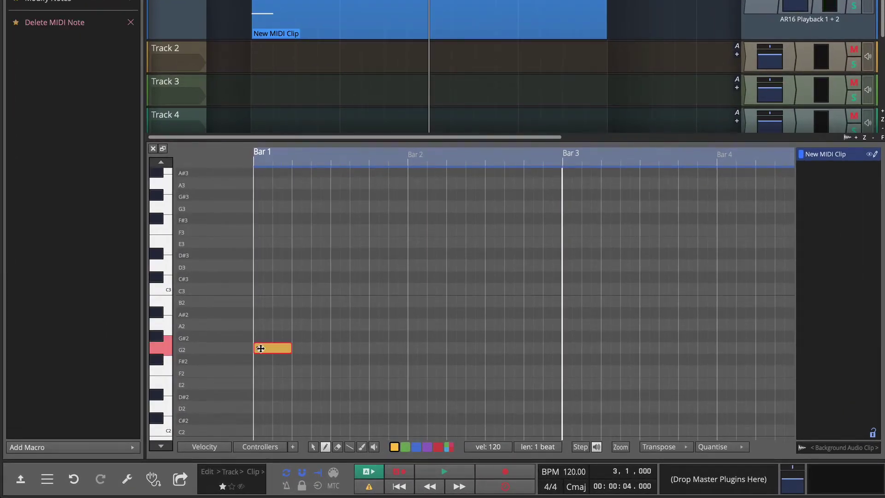
pyautogui.click(537, 446)
pyautogui.click(566, 306)
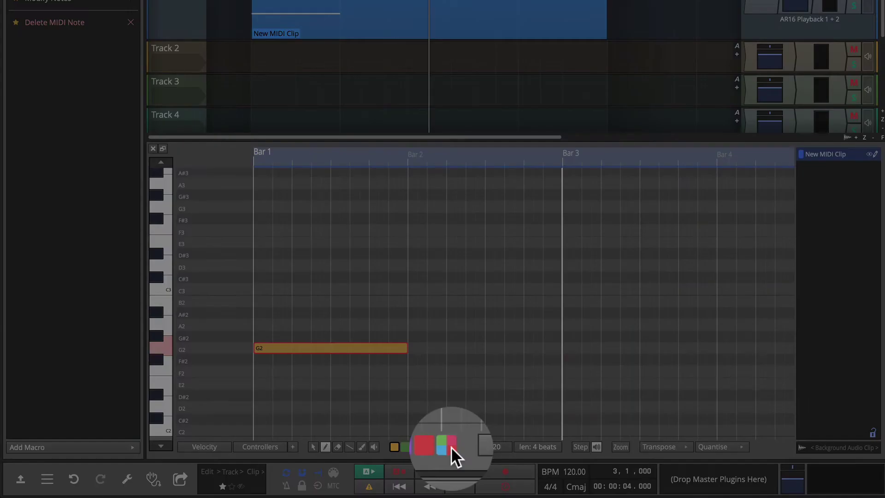
# Step: Try green, blue, purple and red on the G2 note, ending on key-based colouring
pyautogui.click(449, 446)
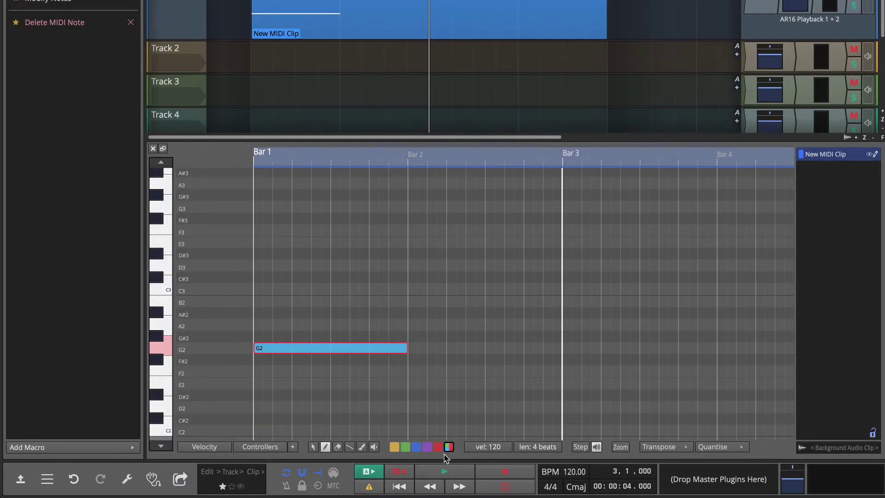
pyautogui.click(448, 447)
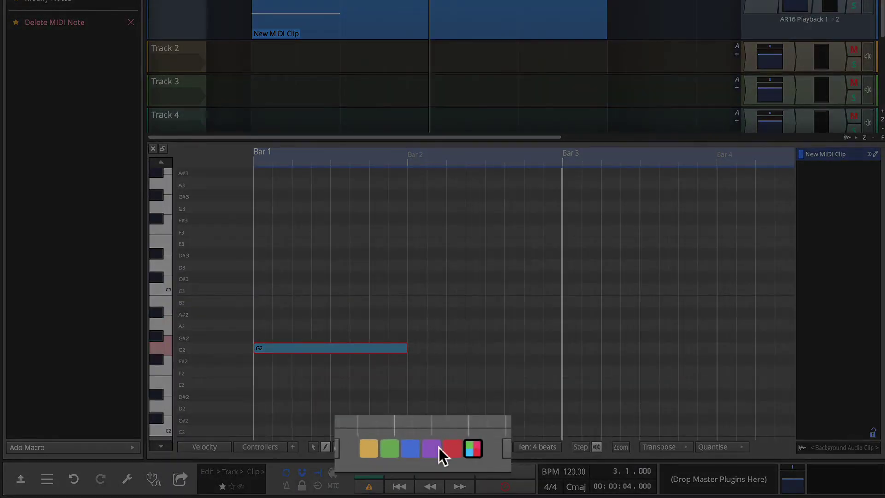
pyautogui.click(389, 448)
pyautogui.click(410, 448)
pyautogui.click(430, 448)
pyautogui.click(439, 446)
pyautogui.click(449, 446)
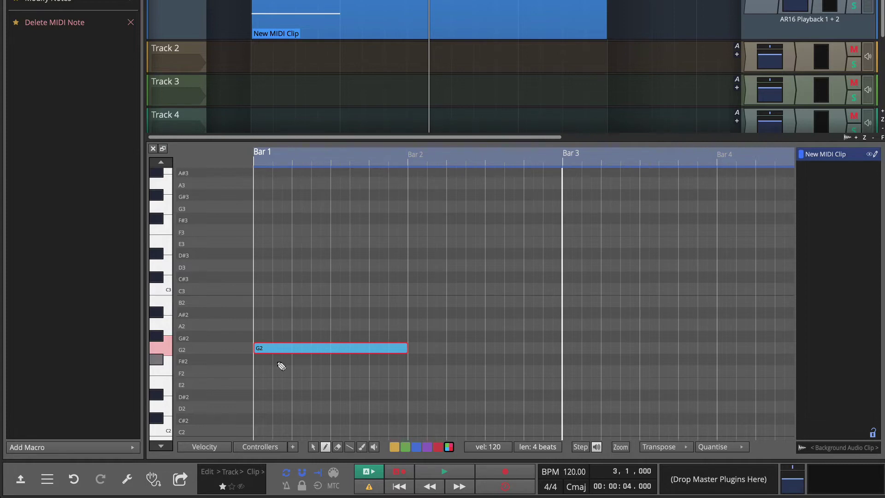
# Step: Stack four-beat C3 and F3 notes above G2 at bar 1 and play the chord
pyautogui.click(279, 348)
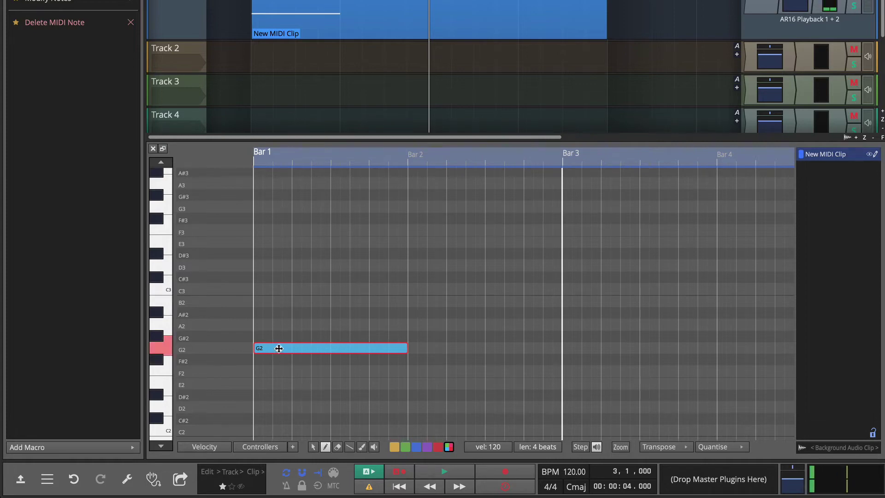
pyautogui.moveTo(279, 349)
pyautogui.mouseDown()
pyautogui.moveTo(274, 326)
pyautogui.moveTo(275, 337)
pyautogui.moveTo(287, 335)
pyautogui.mouseUp()
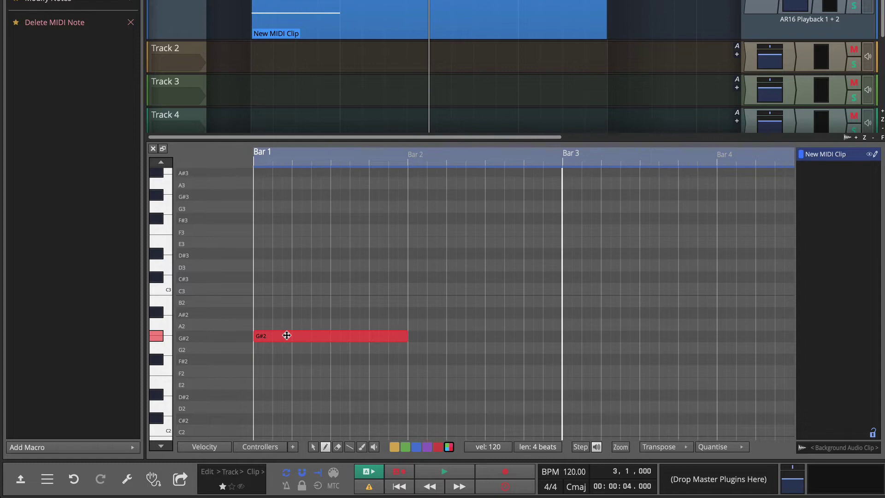
pyautogui.moveTo(286, 335); pyautogui.dragTo(275, 349)
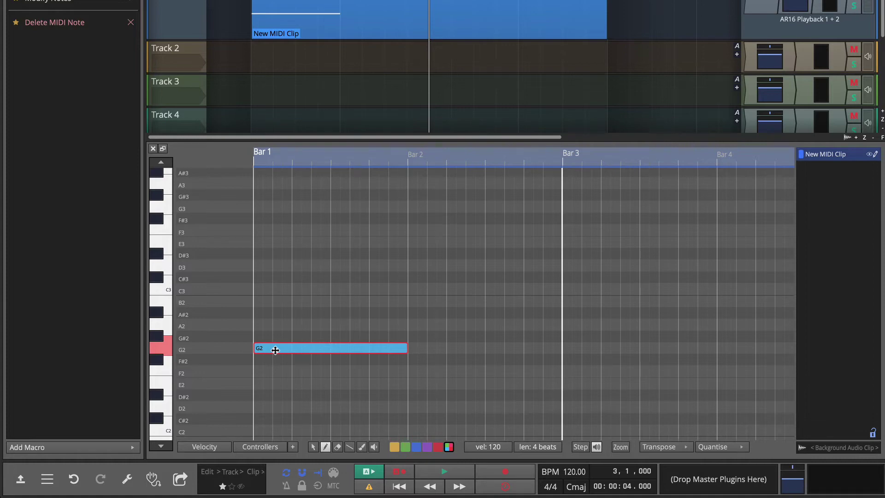
pyautogui.moveTo(269, 337); pyautogui.dragTo(270, 290)
pyautogui.moveTo(271, 324); pyautogui.dragTo(269, 234)
pyautogui.press('space')
pyautogui.press('space')
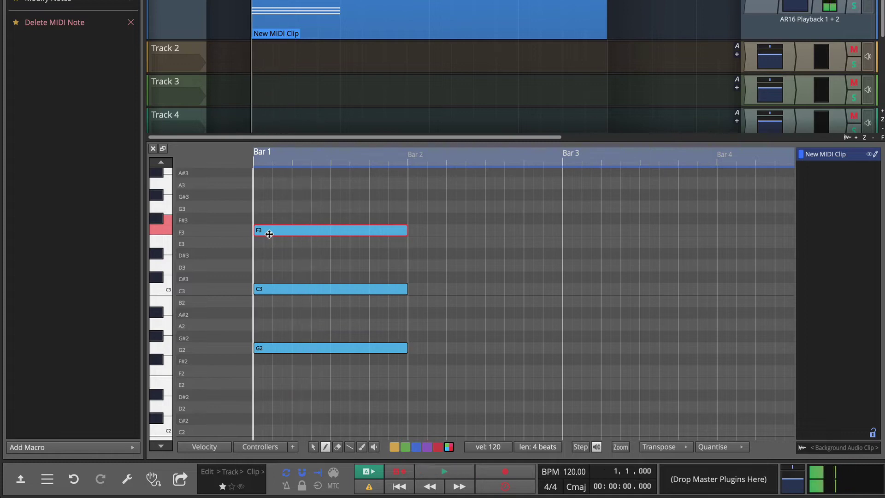
pyautogui.press('space')
pyautogui.press('space')
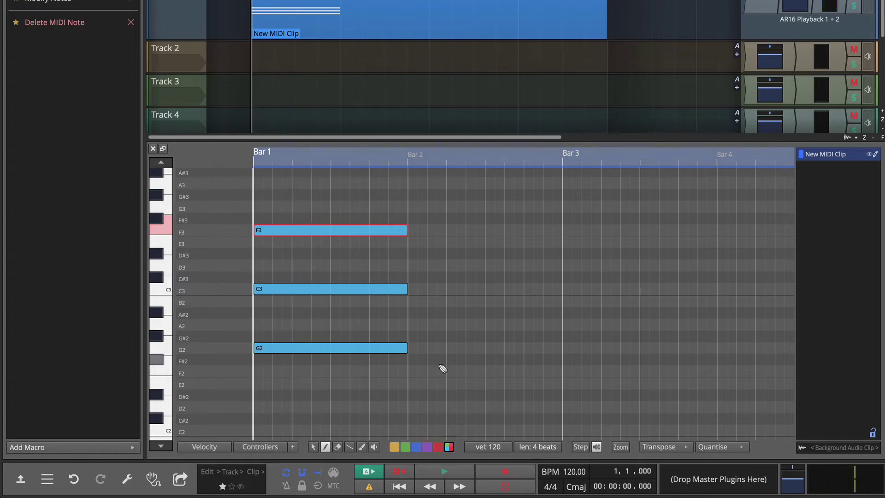
# Step: Transpose the bar-1 chord up one octave to G3–C4–F4 and play it back
pyautogui.click(442, 369)
pyautogui.hotkey('ctrl', 'z')
pyautogui.moveTo(531, 369); pyautogui.dragTo(356, 194)
pyautogui.click(681, 447)
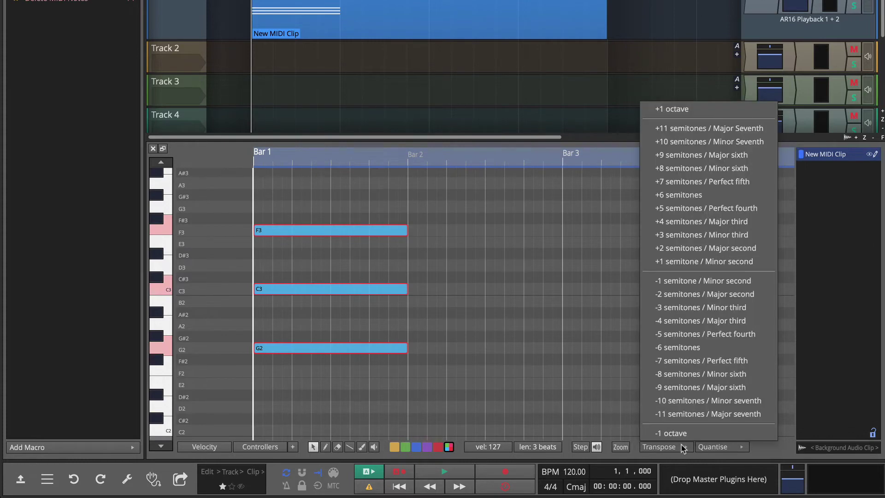
pyautogui.click(707, 113)
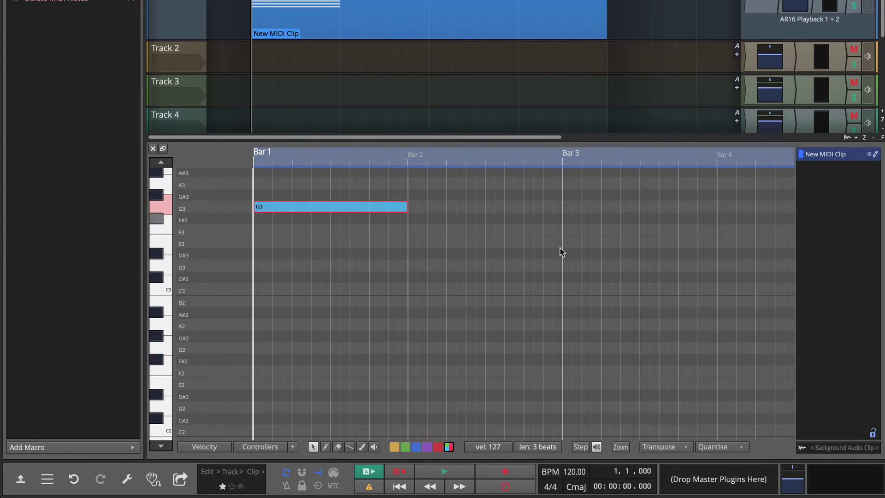
pyautogui.scroll(-2, 502, 302)
pyautogui.scroll(3, 502, 303)
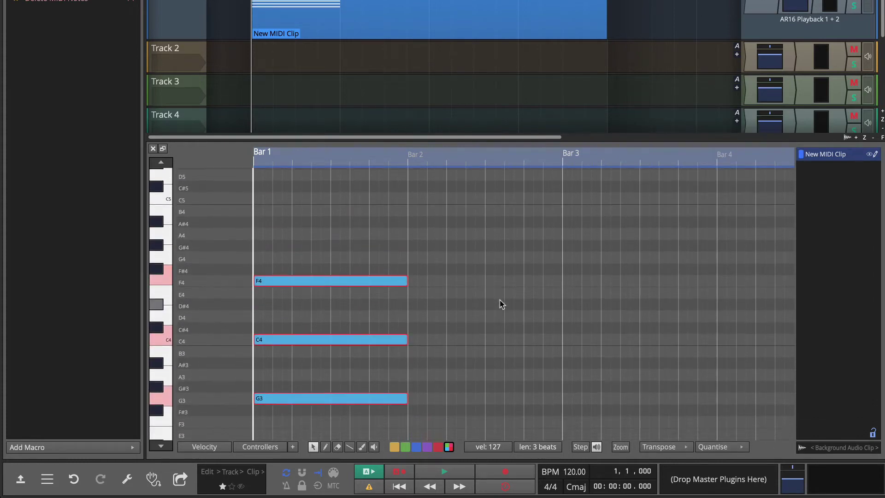
pyautogui.press('space')
pyautogui.press('space')
# Step: Select the F4 note and show the Note Editing action bar with Shift+A
pyautogui.scroll(-2, 502, 304)
pyautogui.click(345, 231)
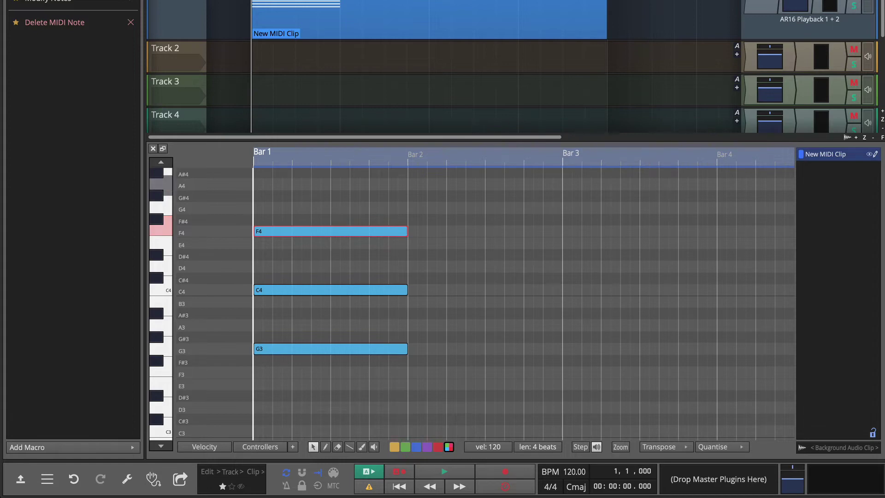
pyautogui.hotkey('shift', 'a')
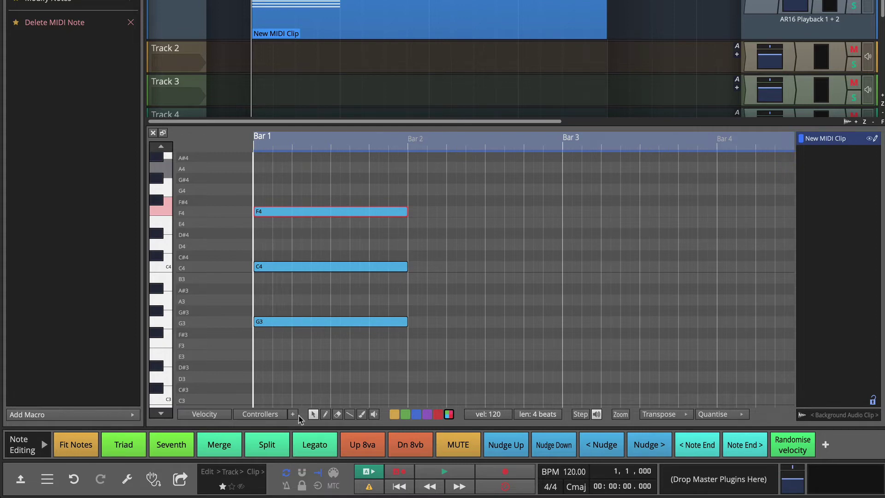
# Step: Drop F4 an octave and move it to D3, forming a D3–G3–C4 chord in bar 1
pyautogui.click(417, 446)
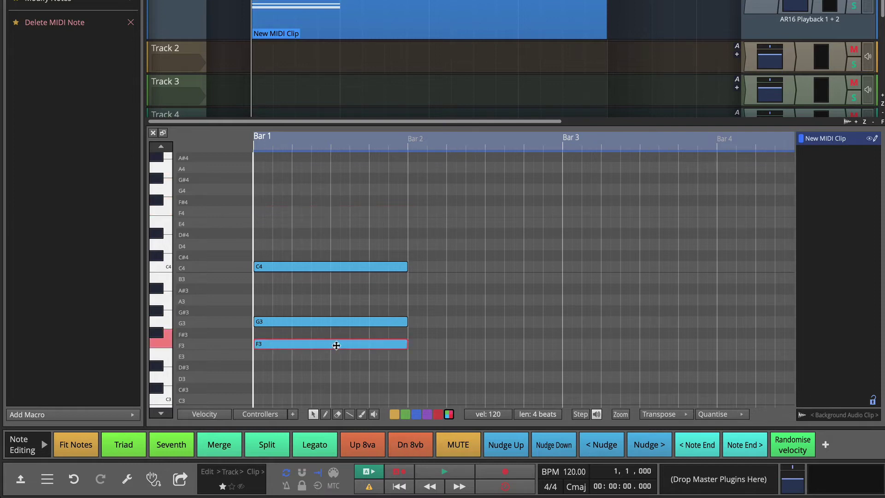
pyautogui.moveTo(336, 343); pyautogui.dragTo(335, 372)
pyautogui.press('space')
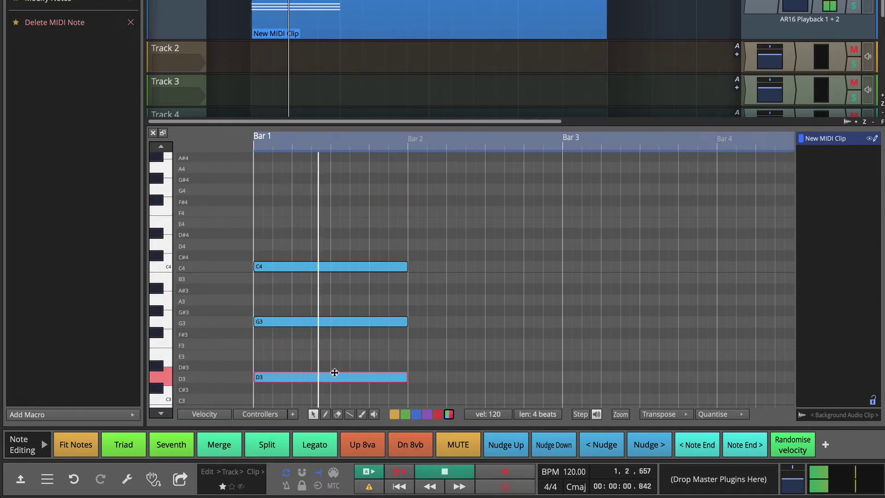
pyautogui.press('space')
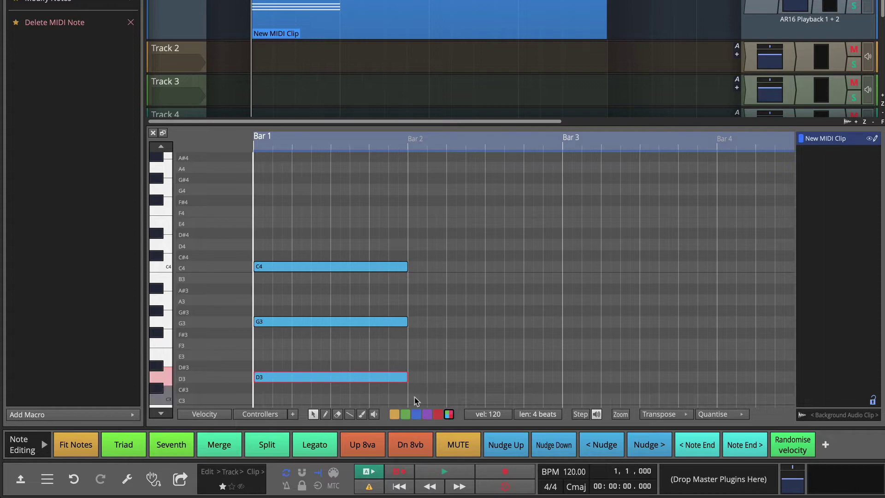
# Step: Duplicate the D3–G3–C4 chord into bars 2, 3 and 4 with Ctrl+D
pyautogui.moveTo(440, 391); pyautogui.dragTo(254, 243)
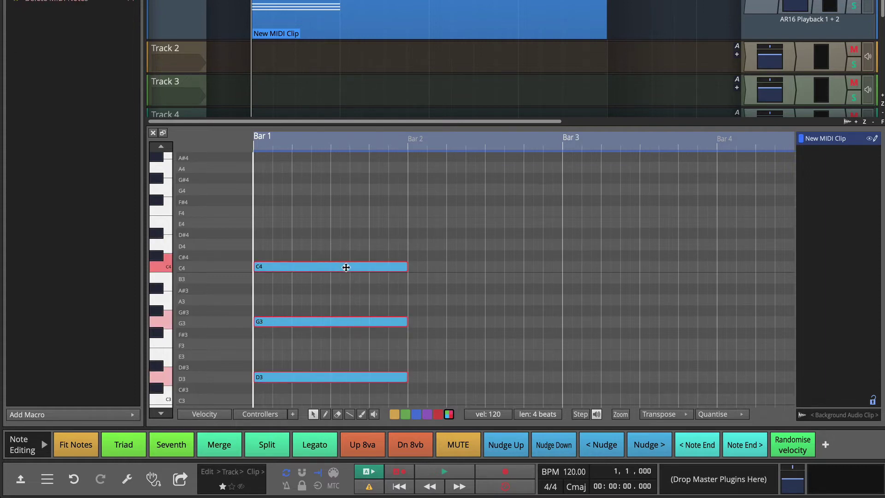
pyautogui.hotkey('ctrl', 'd')
pyautogui.hotkey('ctrl', 'd')
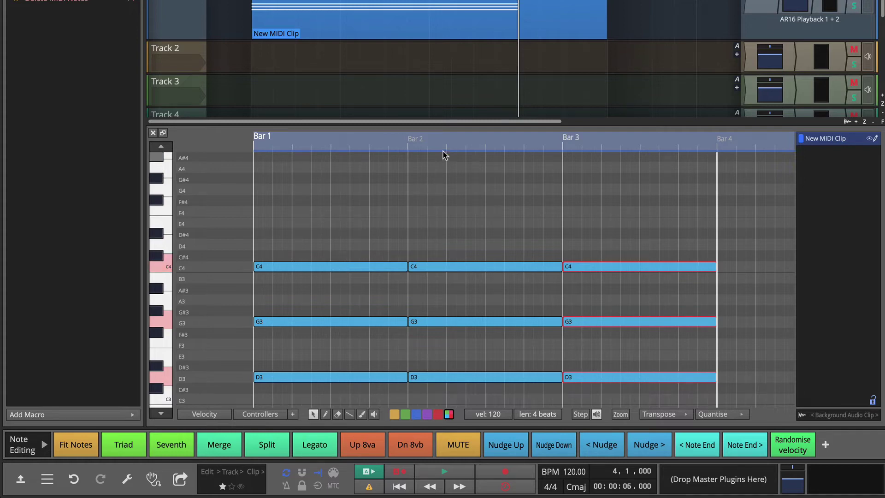
pyautogui.scroll(-2, 444, 148)
pyautogui.hotkey('ctrl', 'd')
pyautogui.click(438, 245)
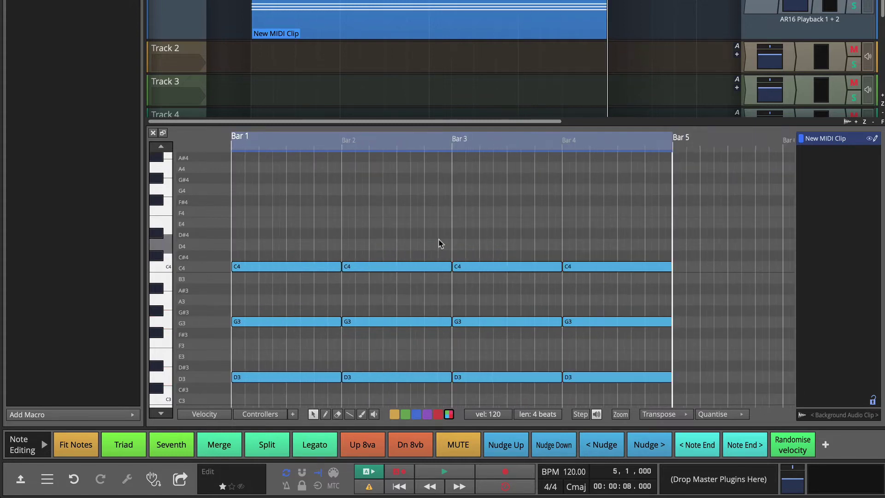
# Step: Revoice bars 2–4 to F3–A3–D4, D3–E3–A3–E4 and D3–F3–C4, then play the progression
pyautogui.moveTo(401, 269); pyautogui.dragTo(401, 245)
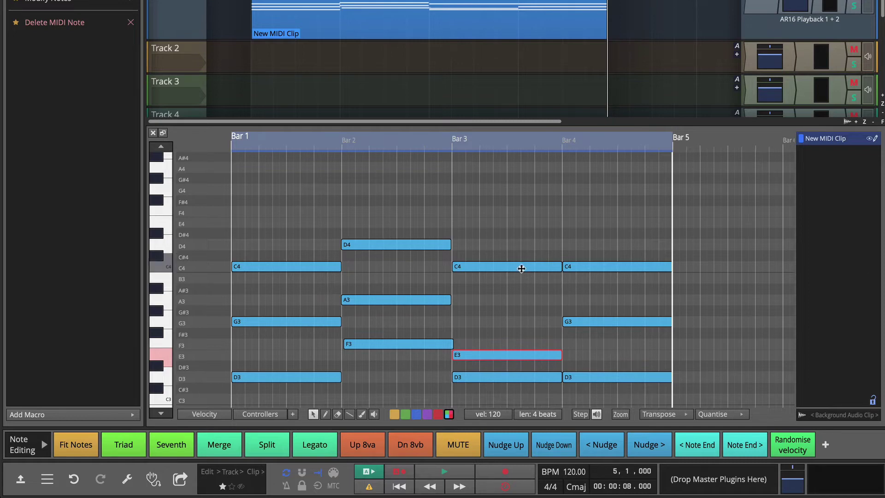
pyautogui.moveTo(524, 266); pyautogui.dragTo(520, 299)
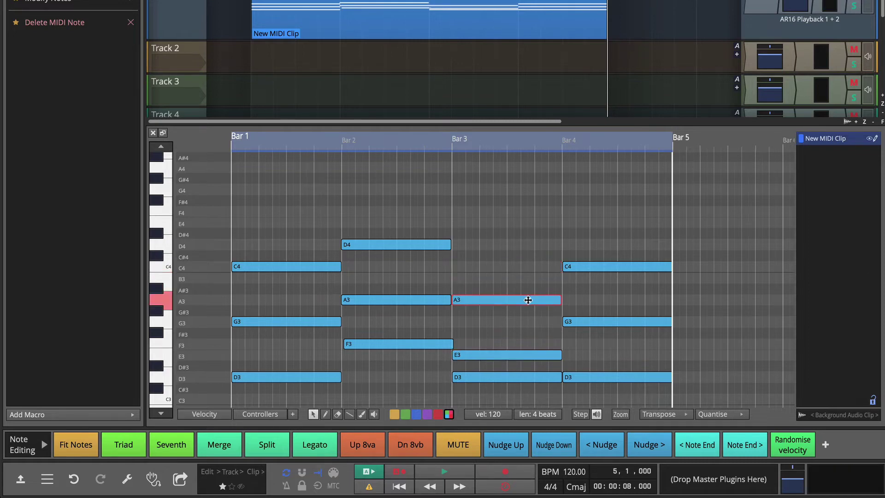
pyautogui.moveTo(528, 299); pyautogui.dragTo(527, 226)
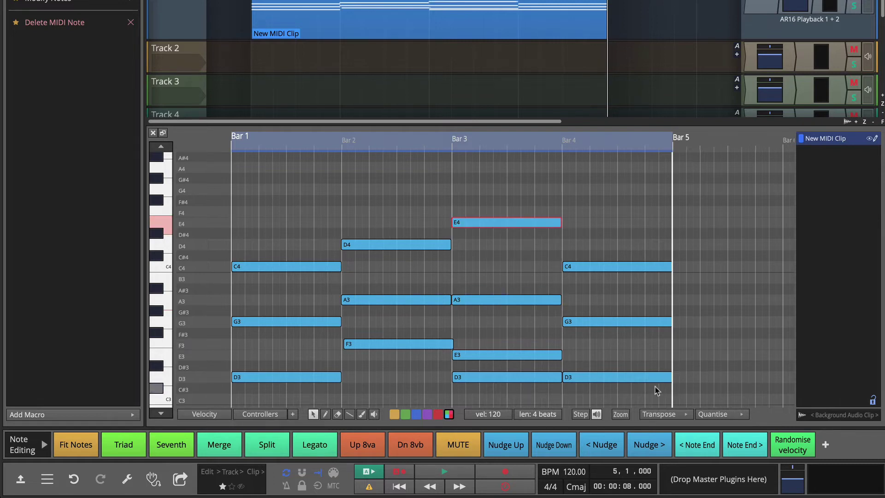
pyautogui.moveTo(614, 321); pyautogui.dragTo(612, 339)
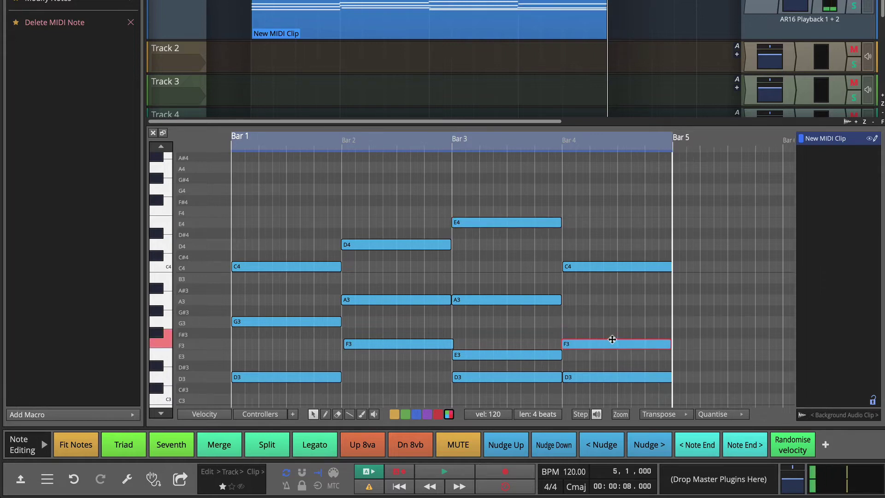
pyautogui.press('space')
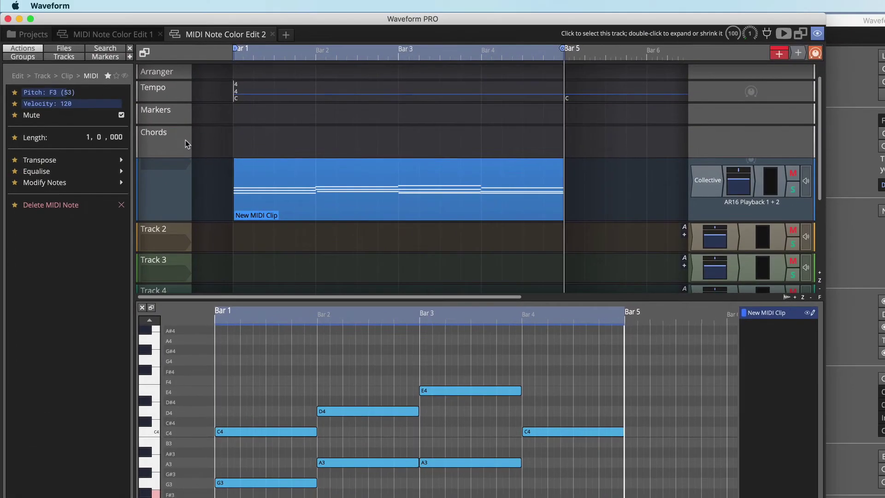
# Step: Add a chord clip spanning bars 1–4 on the Chords track and apply the IV-I-ii-vi progression (F, C, Dm, Am)
pyautogui.click(184, 140)
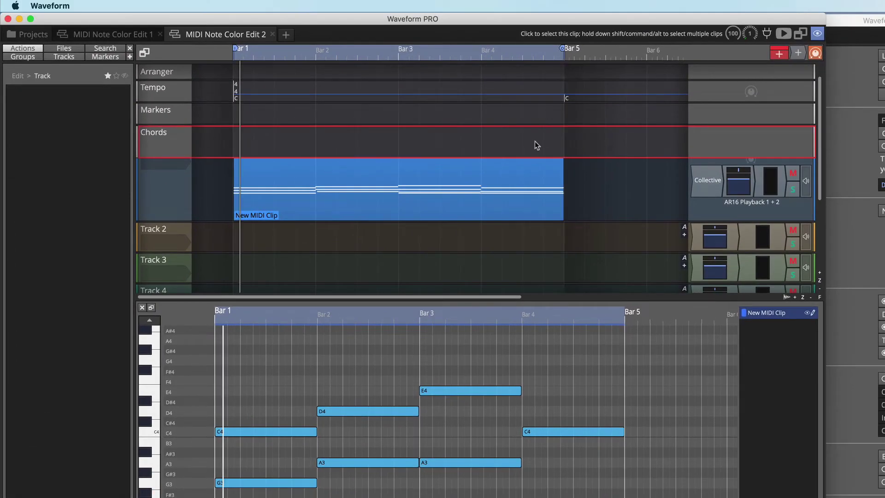
pyautogui.moveTo(779, 54); pyautogui.dragTo(231, 142)
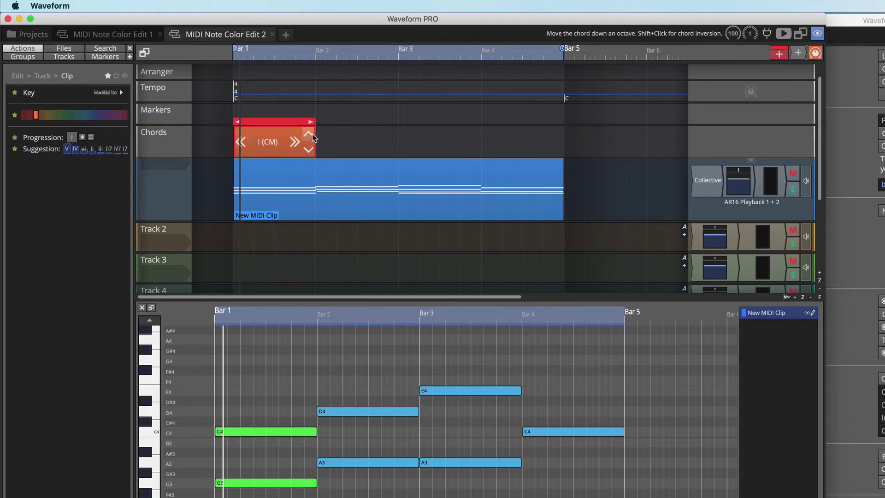
pyautogui.moveTo(311, 122); pyautogui.dragTo(563, 122)
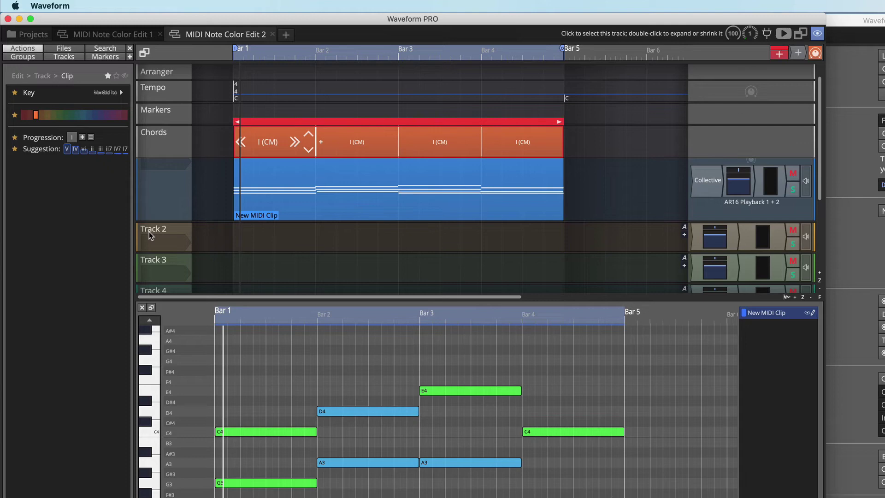
pyautogui.click(91, 137)
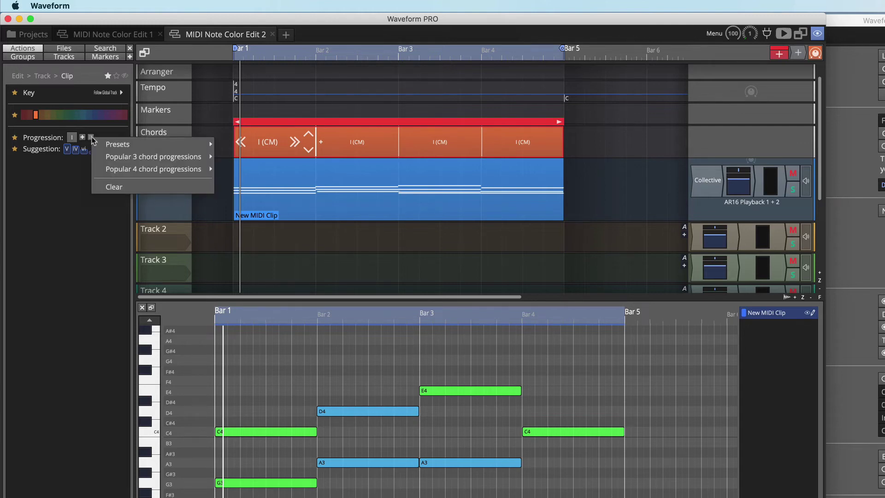
pyautogui.moveTo(133, 173)
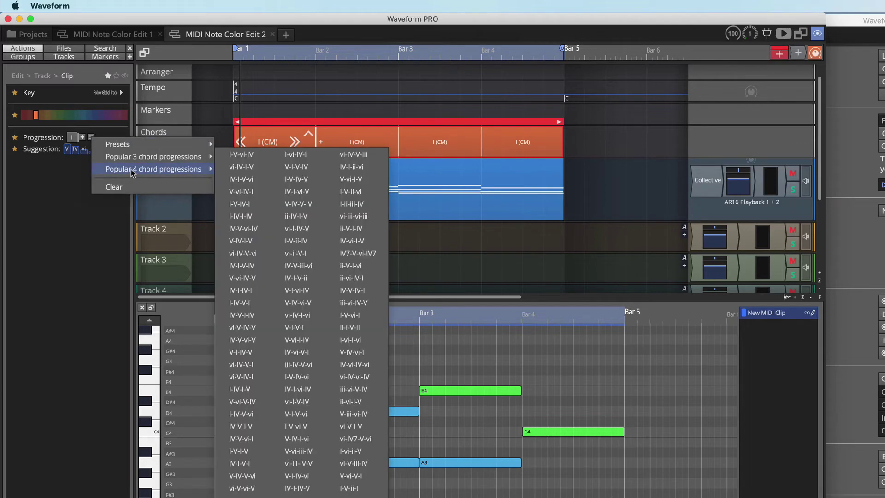
pyautogui.click(351, 167)
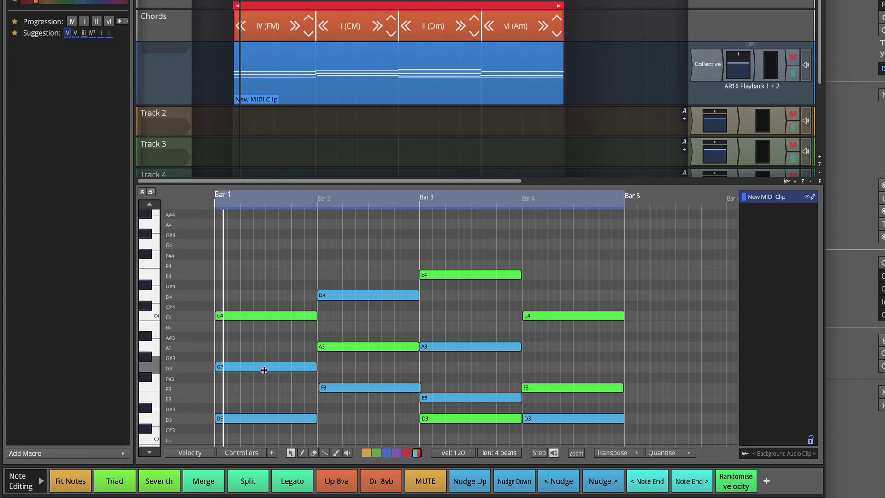
# Step: Revoice bars 1–2 to chord tones: G3 to A3, D3 to F3, F3 to E3, D4 to E4
pyautogui.click(263, 371)
pyautogui.moveTo(263, 371); pyautogui.dragTo(291, 352)
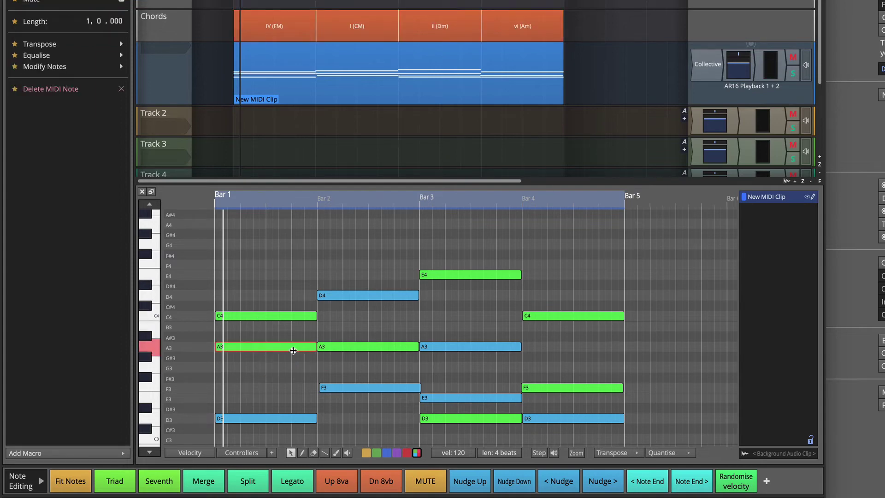
pyautogui.moveTo(281, 417); pyautogui.dragTo(282, 390)
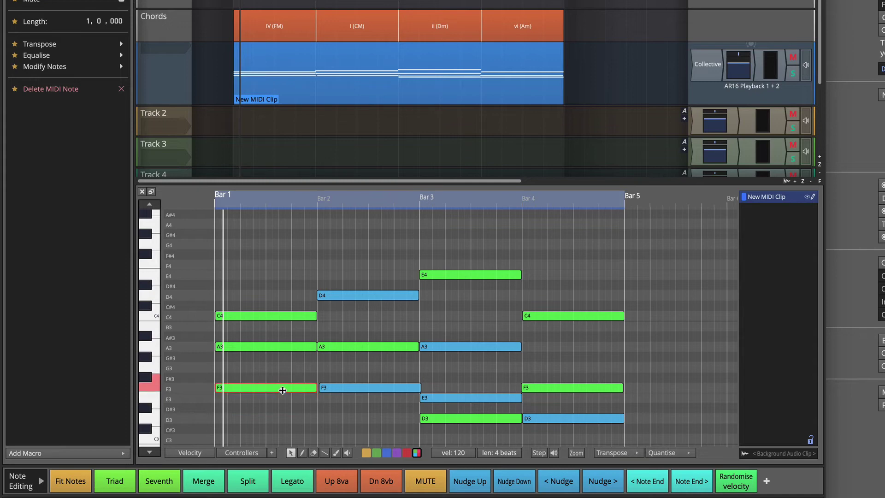
pyautogui.moveTo(346, 390); pyautogui.dragTo(346, 398)
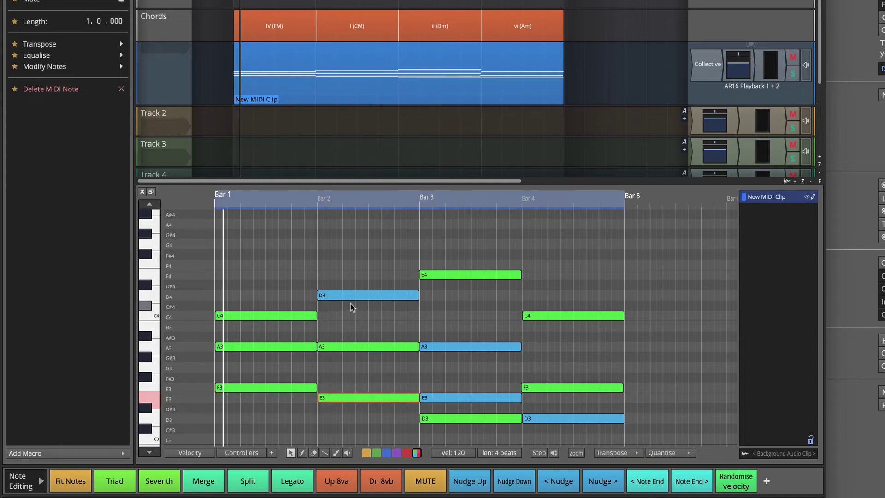
pyautogui.moveTo(351, 297); pyautogui.dragTo(351, 275)
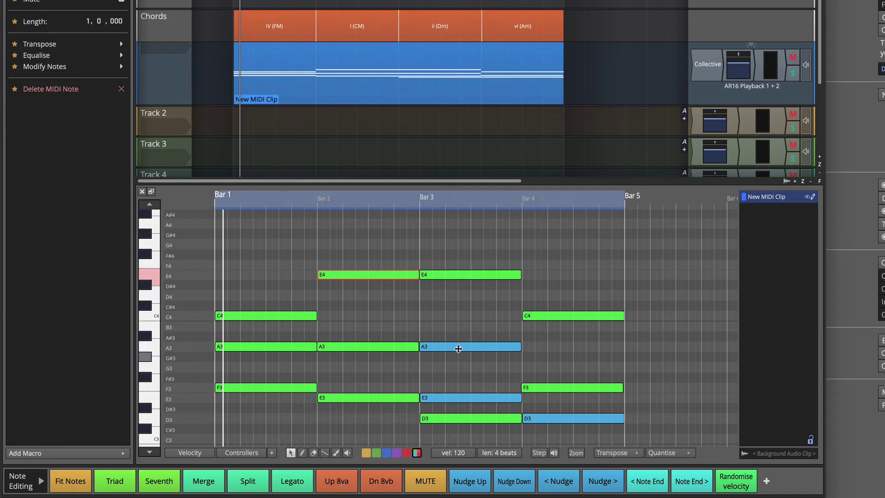
# Step: Fix bars 3–4 by lowering A3 to F3, deleting the blue E3, and lowering D3 to C3
pyautogui.moveTo(459, 343); pyautogui.dragTo(458, 387)
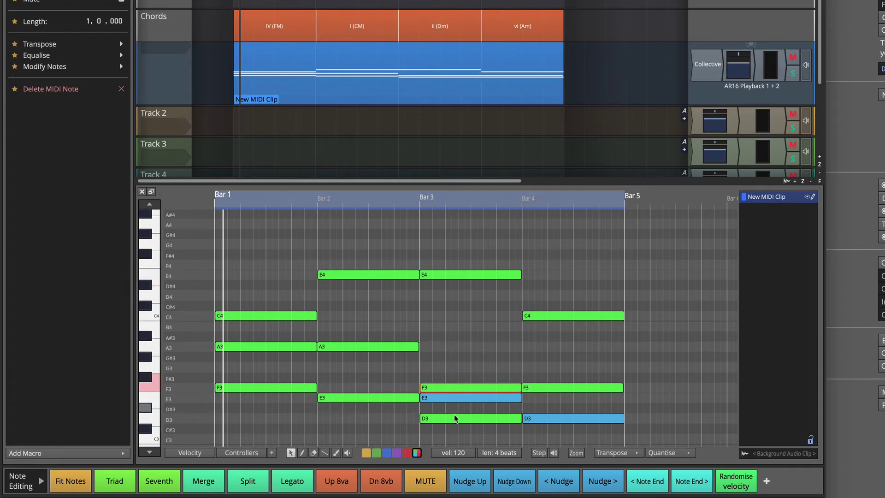
pyautogui.doubleClick(450, 398)
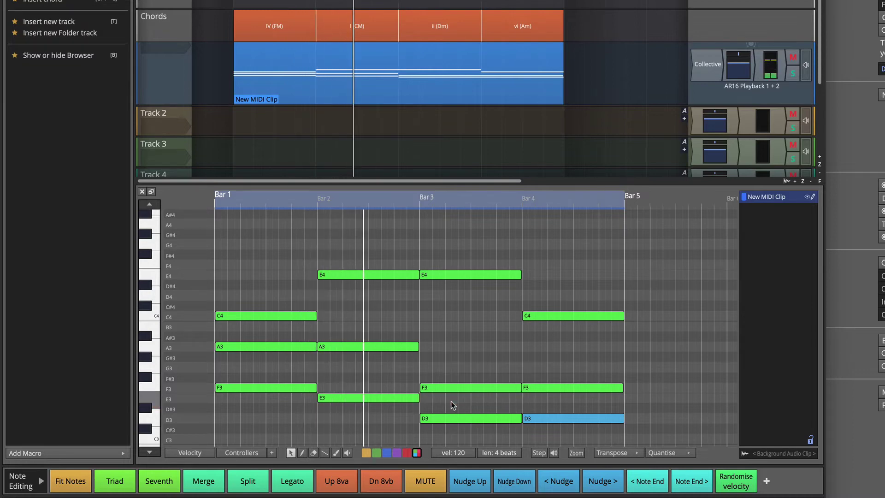
pyautogui.scroll(-3, 451, 401)
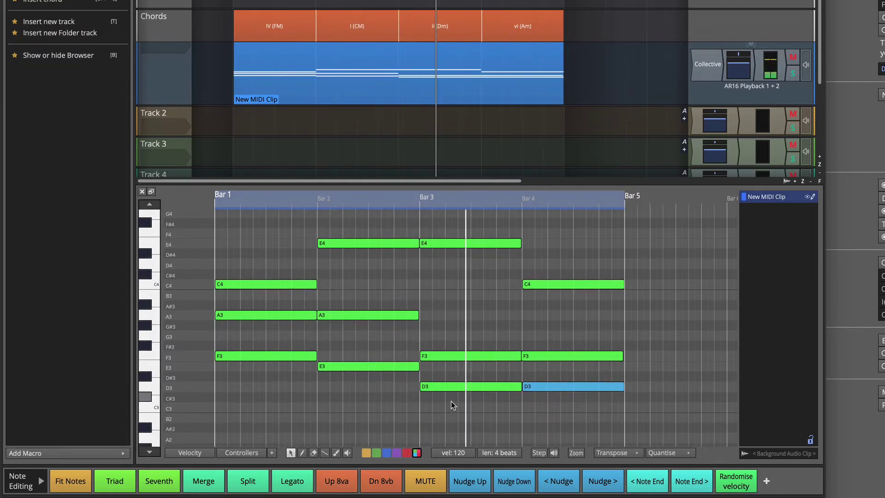
pyautogui.moveTo(551, 387); pyautogui.dragTo(551, 407)
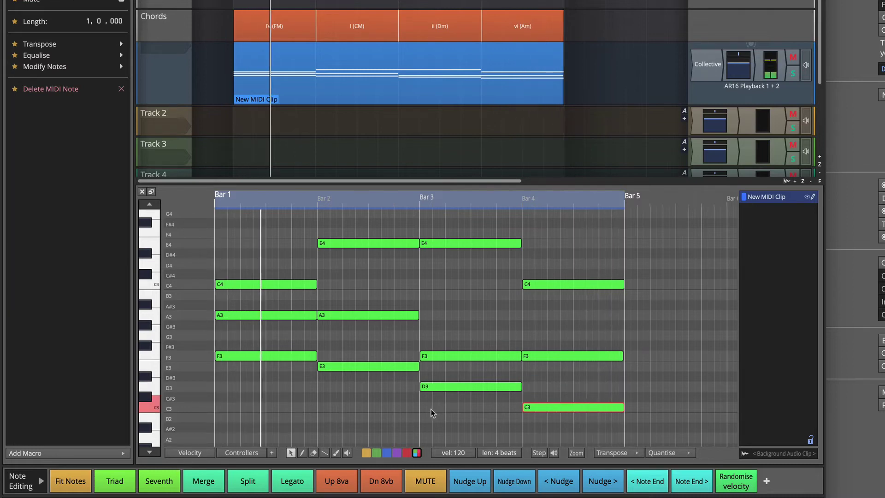
pyautogui.scroll(1, 440, 369)
pyautogui.moveTo(443, 253); pyautogui.dragTo(443, 326)
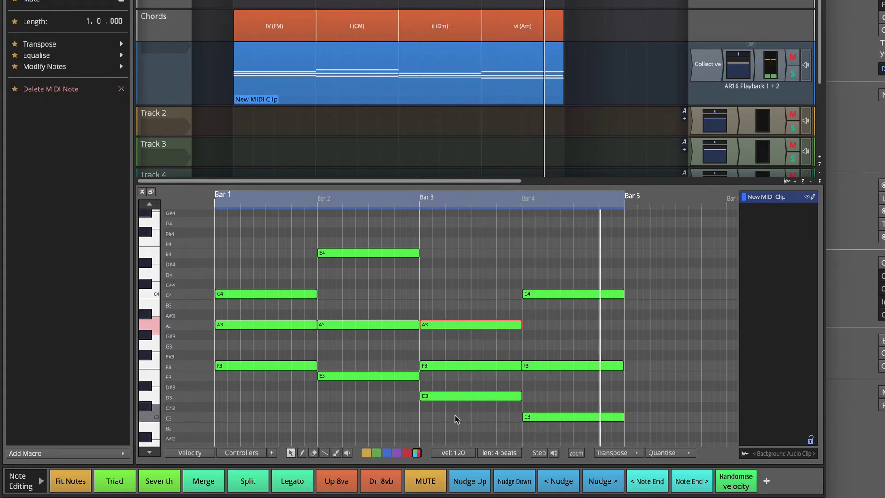
pyautogui.click(462, 405)
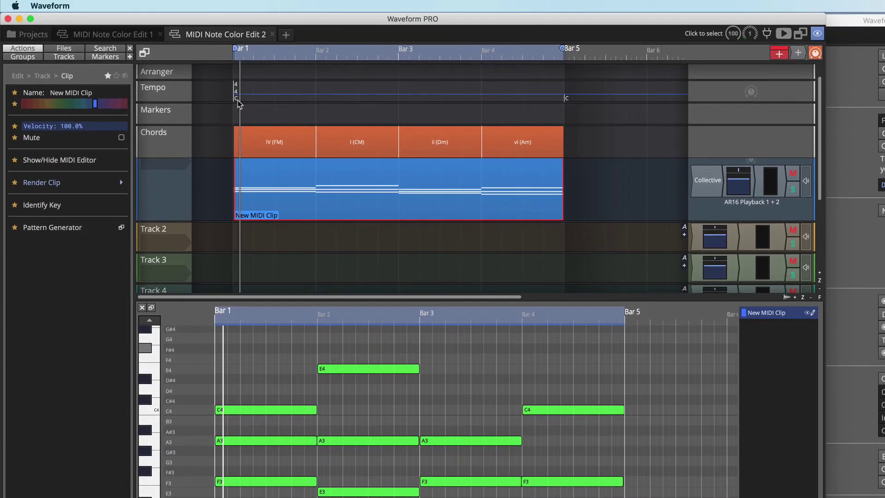
# Step: Change the song key to G
pyautogui.click(237, 99)
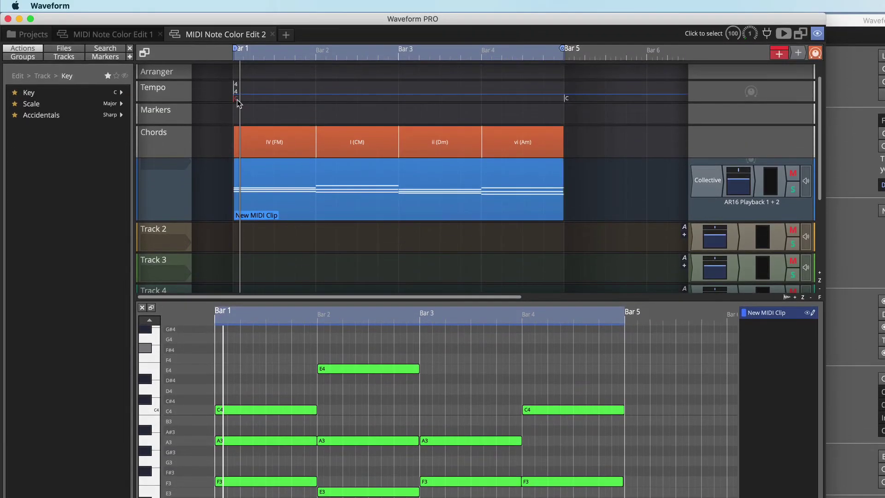
pyautogui.click(120, 94)
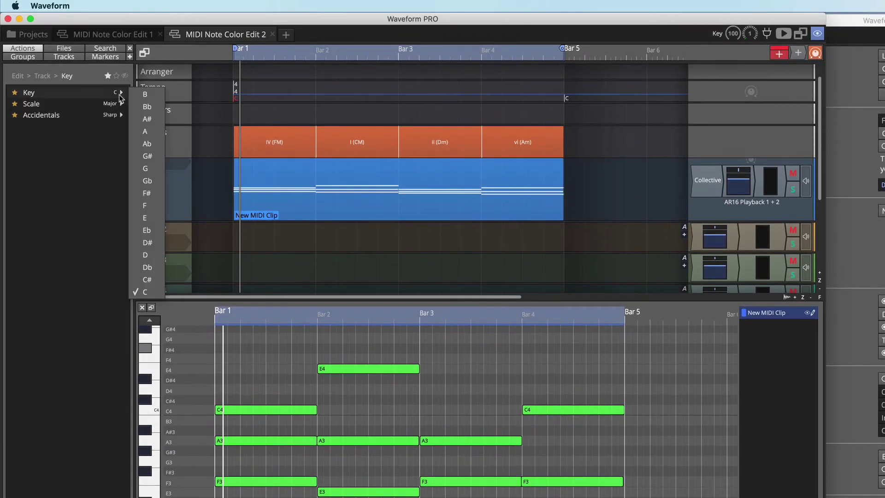
pyautogui.click(150, 169)
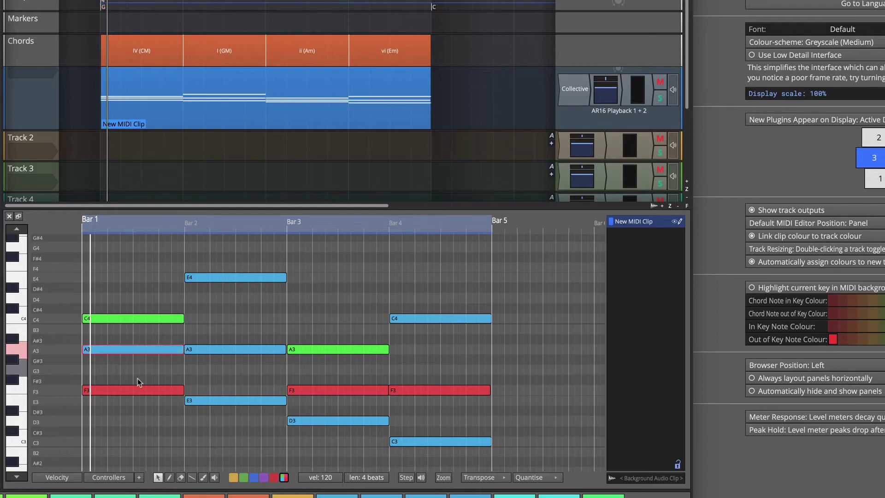
# Step: Revoice bar 1 to E3–G3–C4 and bar 2 to F3–B3–D4
pyautogui.moveTo(138, 390); pyautogui.dragTo(138, 401)
pyautogui.moveTo(137, 351)
pyautogui.mouseDown()
pyautogui.moveTo(137, 342)
pyautogui.moveTo(139, 369)
pyautogui.mouseUp()
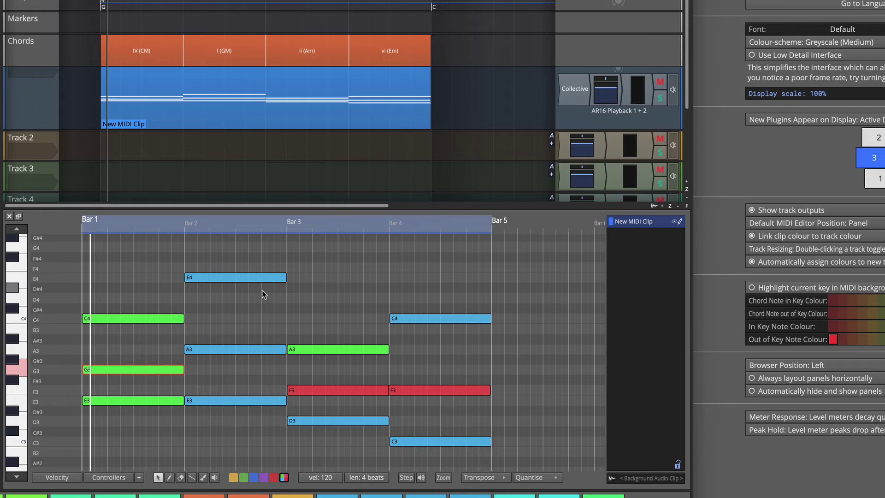
pyautogui.moveTo(246, 277); pyautogui.dragTo(247, 298)
pyautogui.moveTo(235, 349); pyautogui.dragTo(235, 328)
pyautogui.click(224, 399)
pyautogui.moveTo(224, 399); pyautogui.dragTo(223, 390)
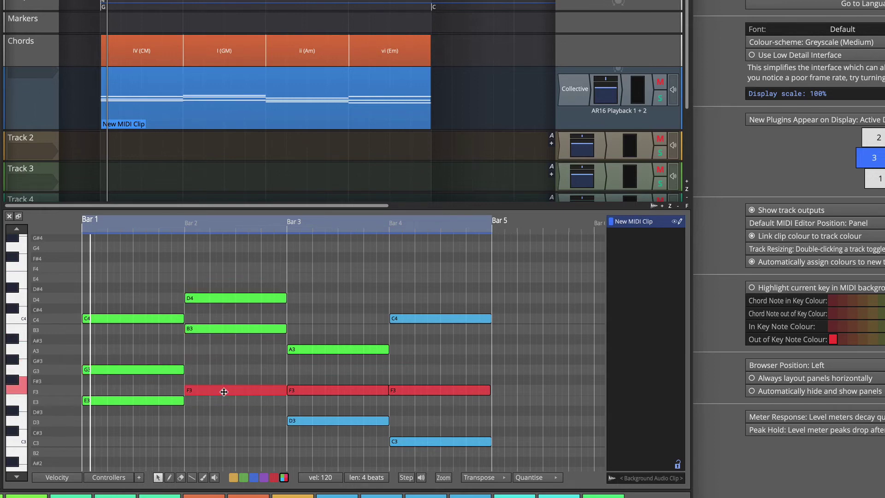
pyautogui.click(105, 11)
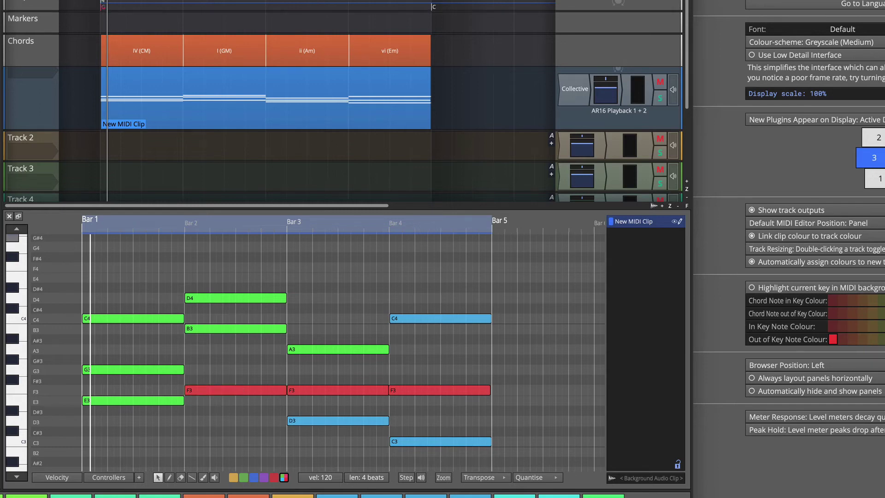
# Step: Switch the scale to Minor, then move bar-2 F3 to E3 and bar-3 D3 to C3
pyautogui.click(29, 2)
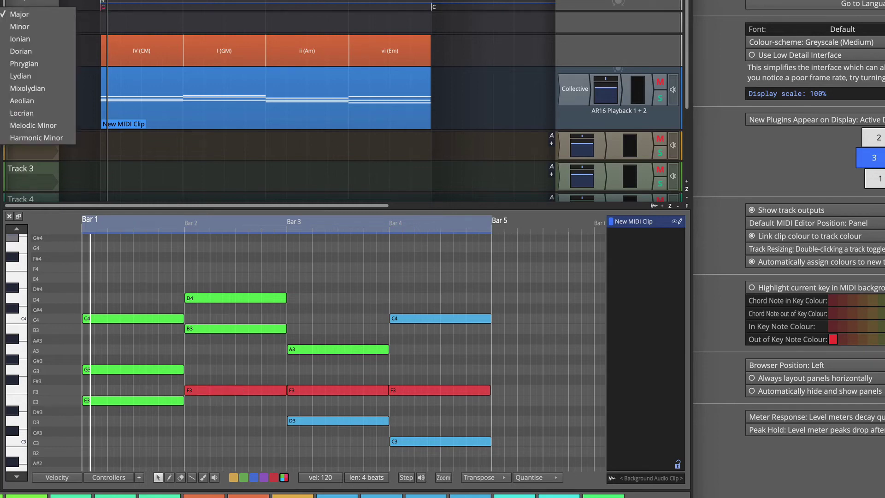
pyautogui.click(14, 27)
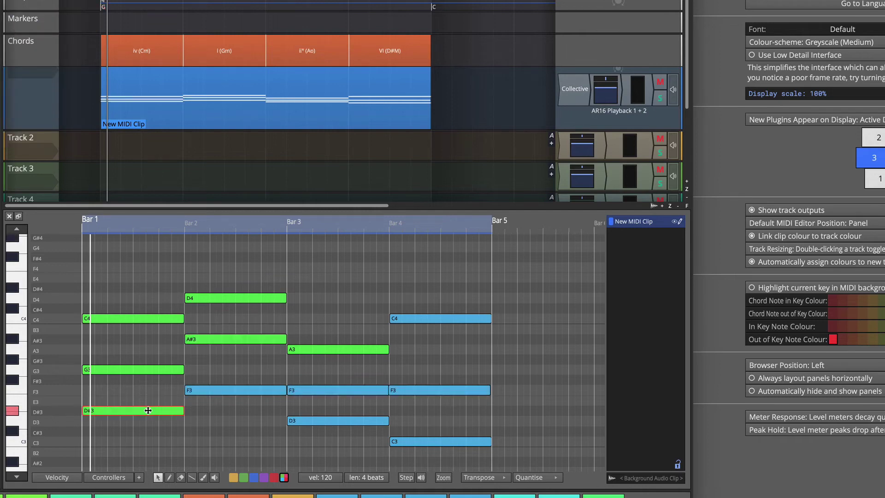
pyautogui.moveTo(271, 391); pyautogui.dragTo(269, 420)
pyautogui.click(318, 391)
pyautogui.moveTo(319, 391); pyautogui.dragTo(313, 441)
pyautogui.moveTo(309, 400); pyautogui.dragTo(307, 390)
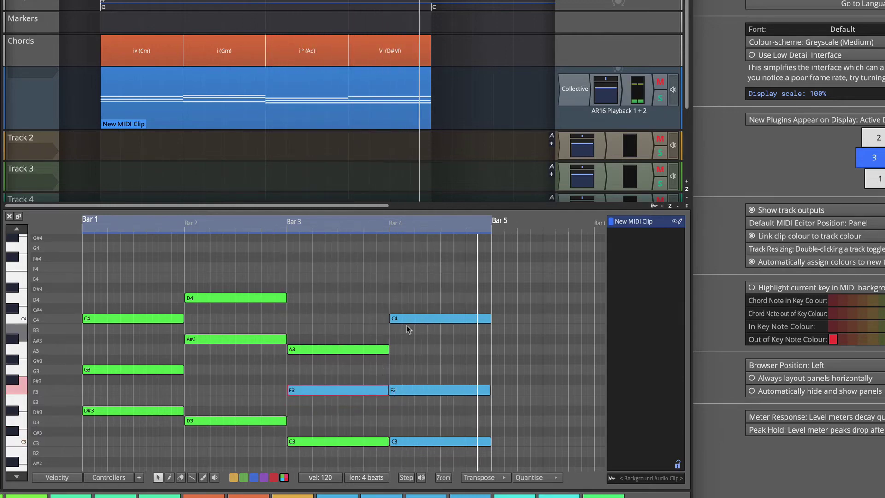
# Step: Move bar-4 notes to chord tones (F3 to G3, C3 to F3) and lower bar-3 F3 to D#3
pyautogui.moveTo(407, 319); pyautogui.dragTo(427, 339)
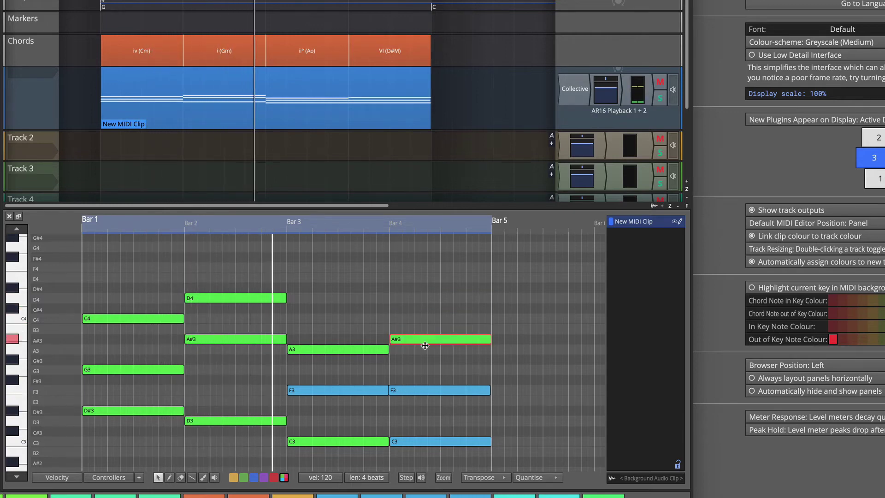
pyautogui.moveTo(419, 389); pyautogui.dragTo(419, 369)
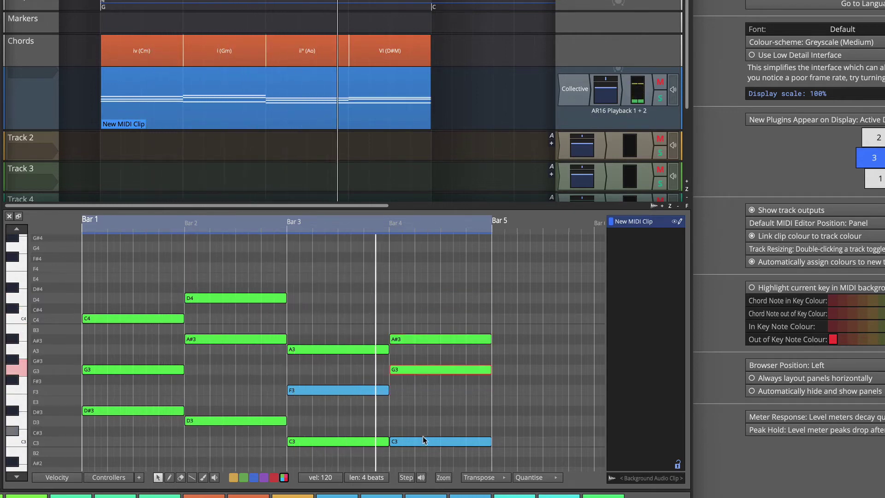
pyautogui.moveTo(424, 440); pyautogui.dragTo(424, 420)
pyautogui.moveTo(362, 389); pyautogui.dragTo(364, 412)
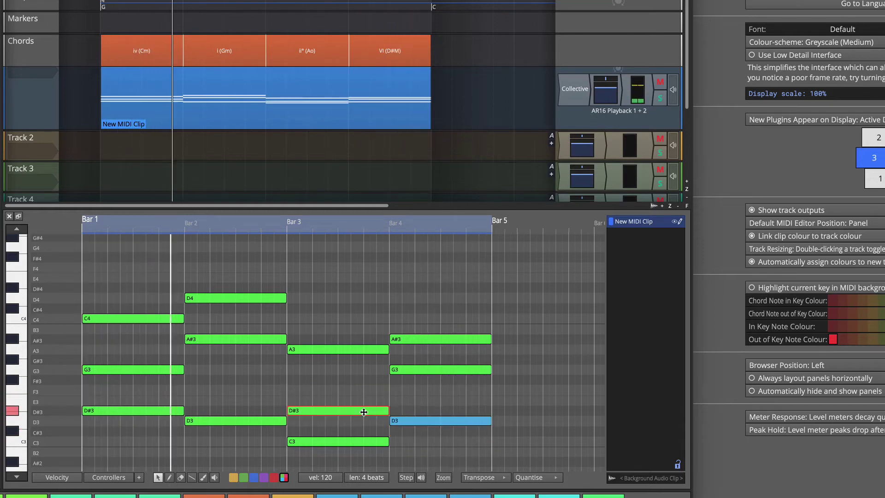
pyautogui.moveTo(424, 419)
pyautogui.mouseDown()
pyautogui.moveTo(428, 395)
pyautogui.moveTo(427, 421)
pyautogui.moveTo(426, 411)
pyautogui.mouseUp()
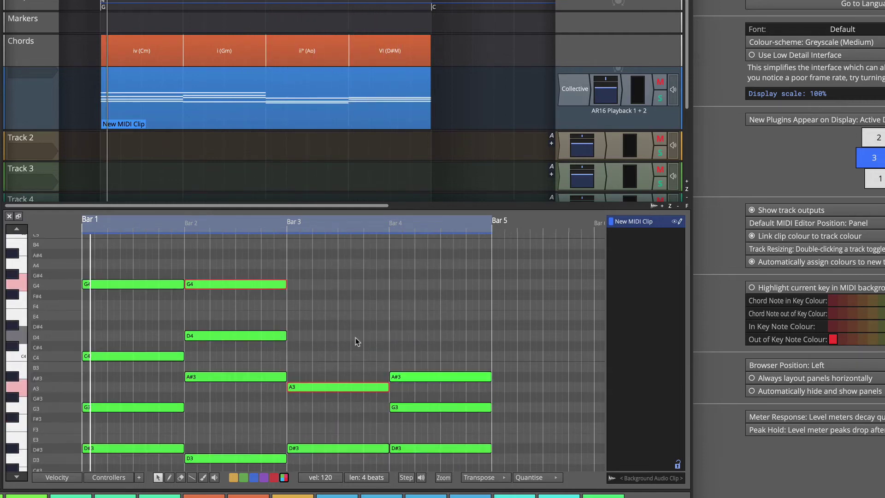
# Step: Add D#4 notes on top of bars 3 and 4, listen back, and select the bar-2 G4 note
pyautogui.click(350, 388)
pyautogui.doubleClick(338, 325)
pyautogui.doubleClick(422, 325)
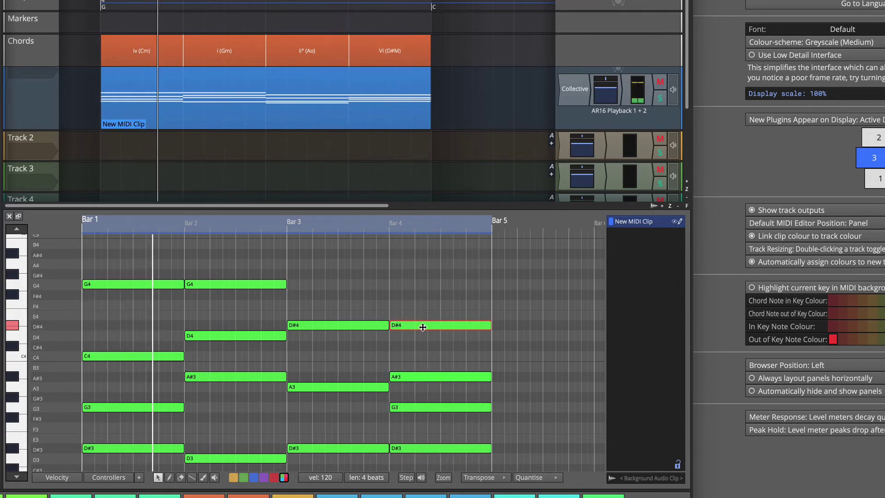
pyautogui.press('space')
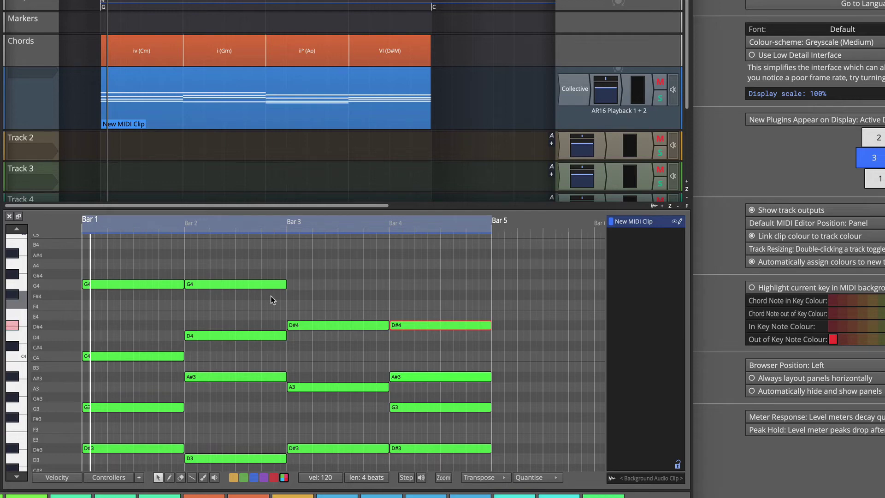
pyautogui.click(221, 286)
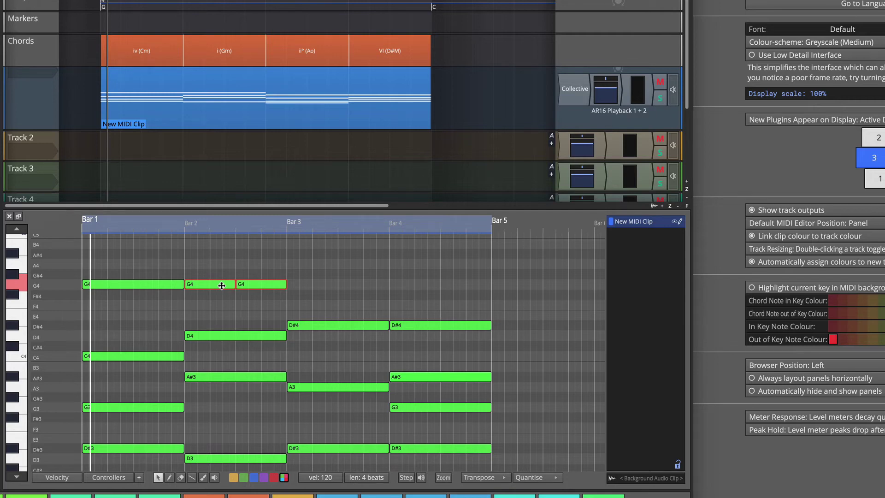
# Step: Reposition the two split G4 pieces near the start of bar 2 and audition them
pyautogui.click(221, 286)
pyautogui.moveTo(221, 286)
pyautogui.mouseDown()
pyautogui.moveTo(198, 287)
pyautogui.moveTo(220, 288)
pyautogui.moveTo(210, 288)
pyautogui.mouseUp()
pyautogui.moveTo(232, 286); pyautogui.dragTo(212, 285)
pyautogui.press('space')
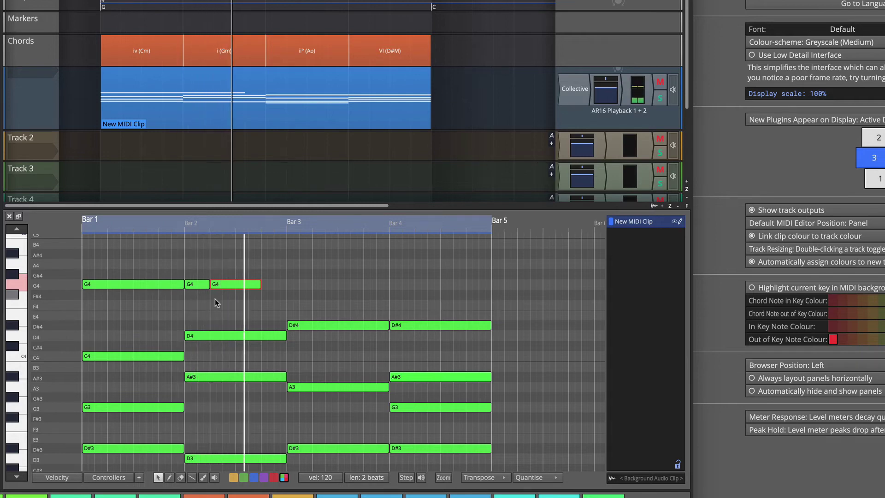
pyautogui.press('space')
pyautogui.moveTo(241, 287); pyautogui.dragTo(232, 284)
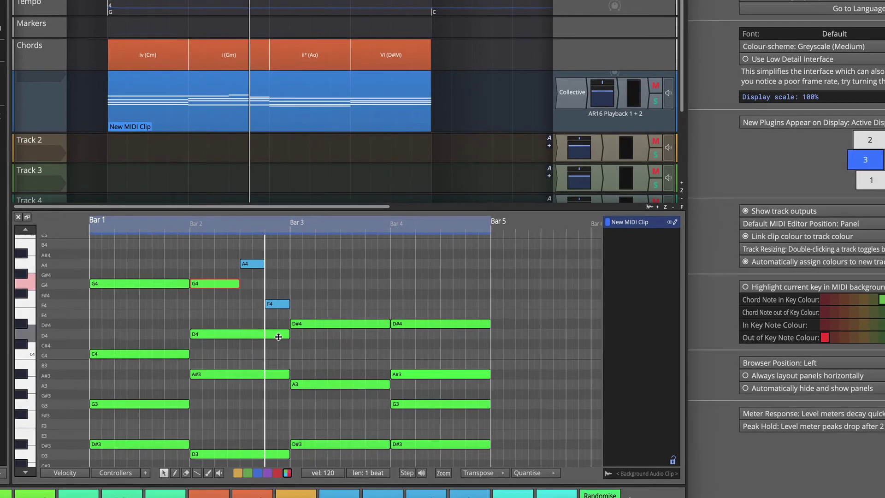
# Step: Randomise the velocities of every note in the clip and play it back
pyautogui.hotkey('ctrl', 'a')
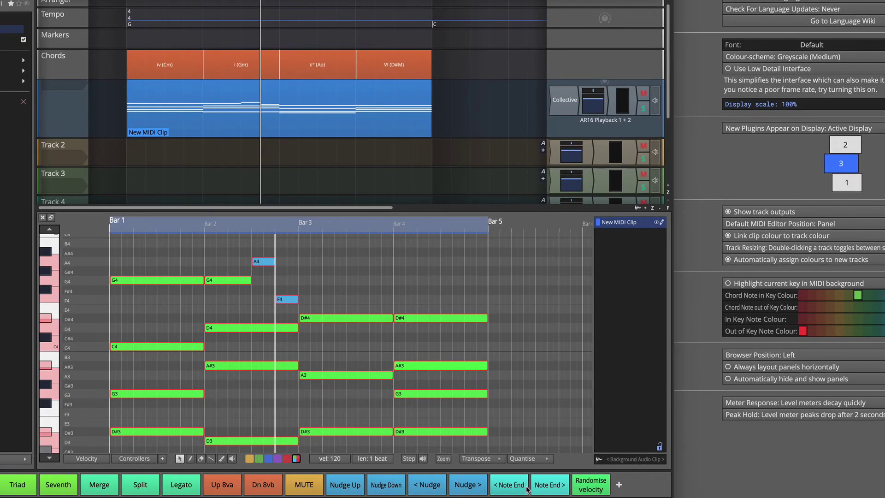
pyautogui.click(594, 486)
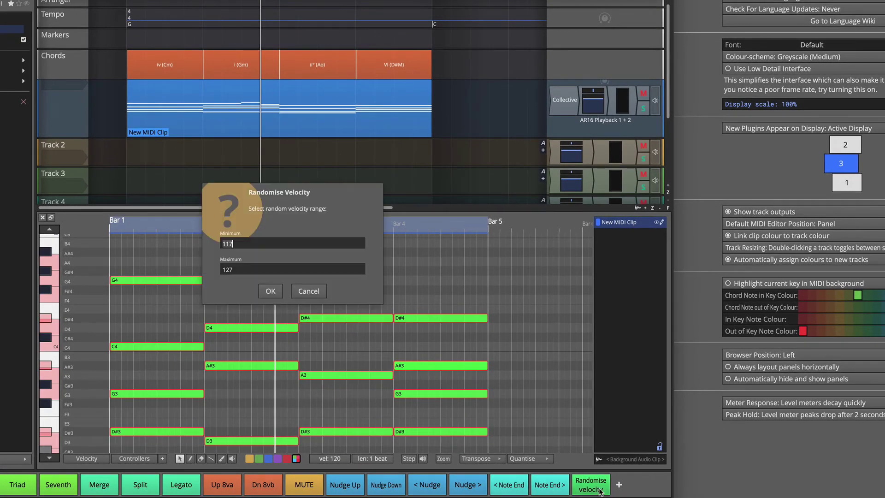
pyautogui.click(280, 292)
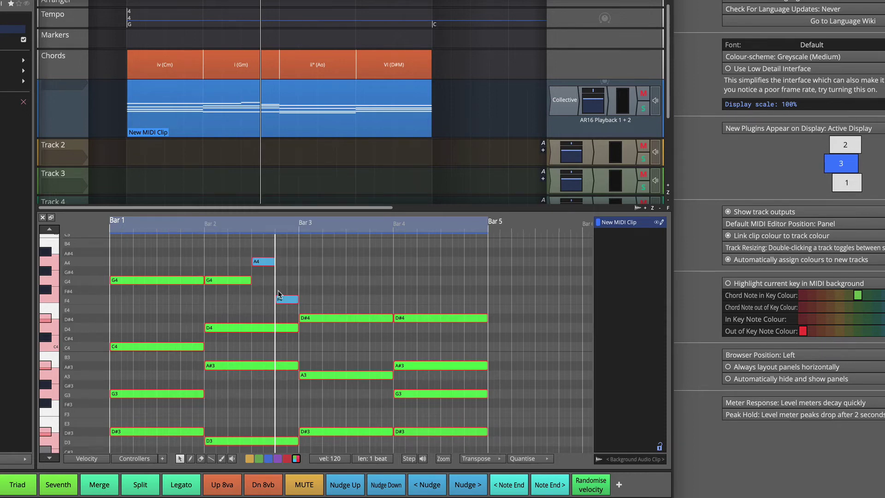
pyautogui.press('space')
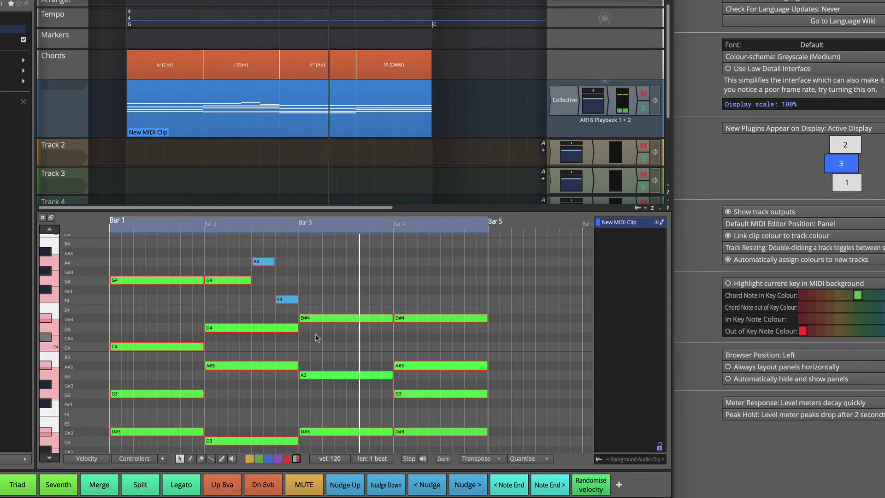
pyautogui.press('space')
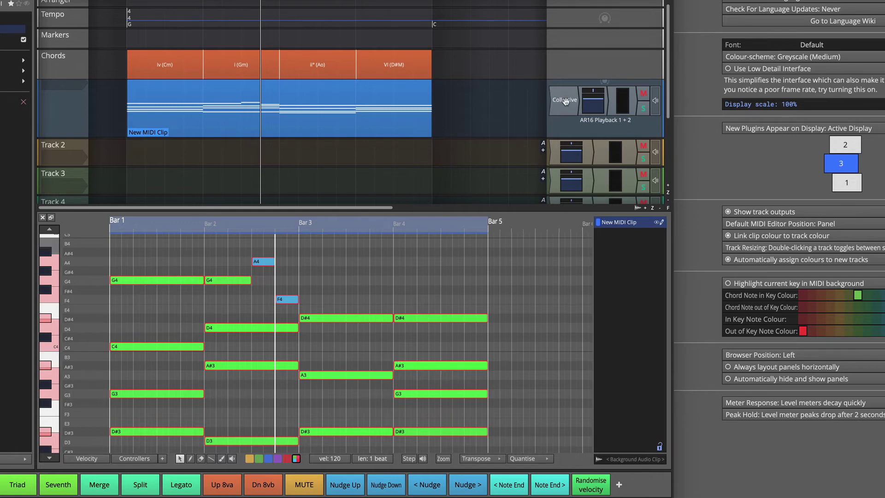
# Step: Load the Aphoristic Piano preset into the track's Collective instrument and listen back
pyautogui.click(565, 102)
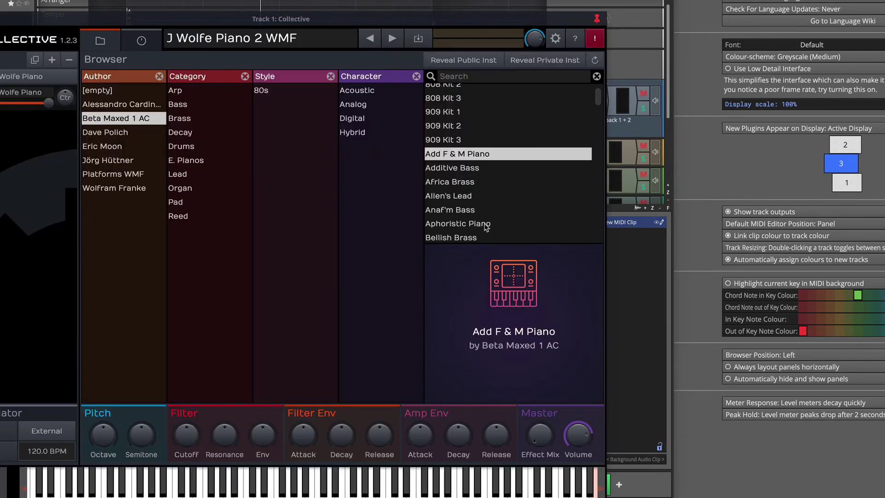
pyautogui.click(482, 225)
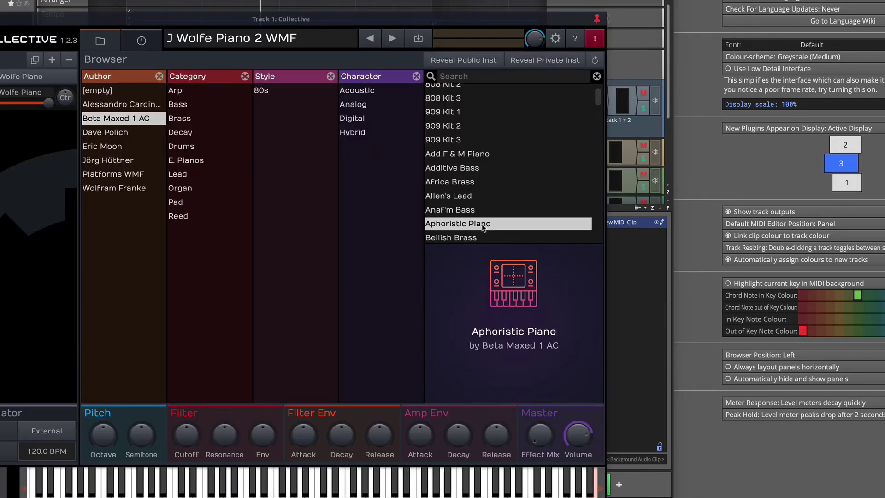
pyautogui.doubleClick(474, 223)
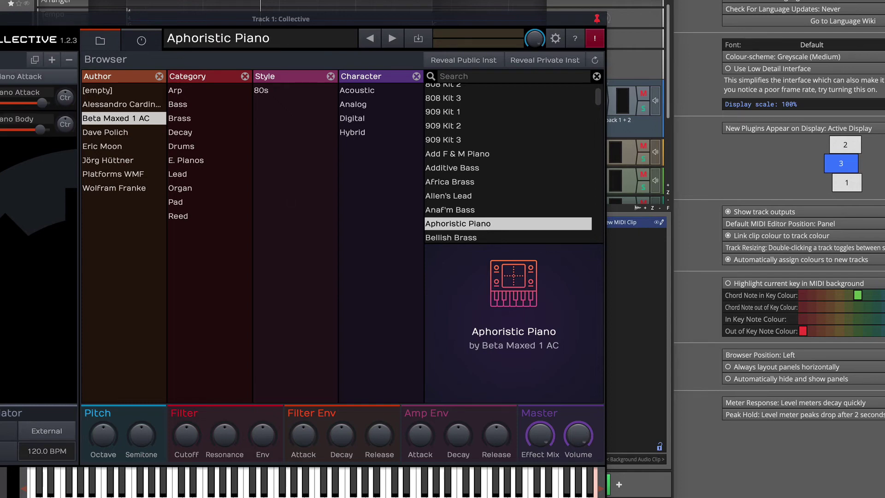
pyautogui.click(1, 55)
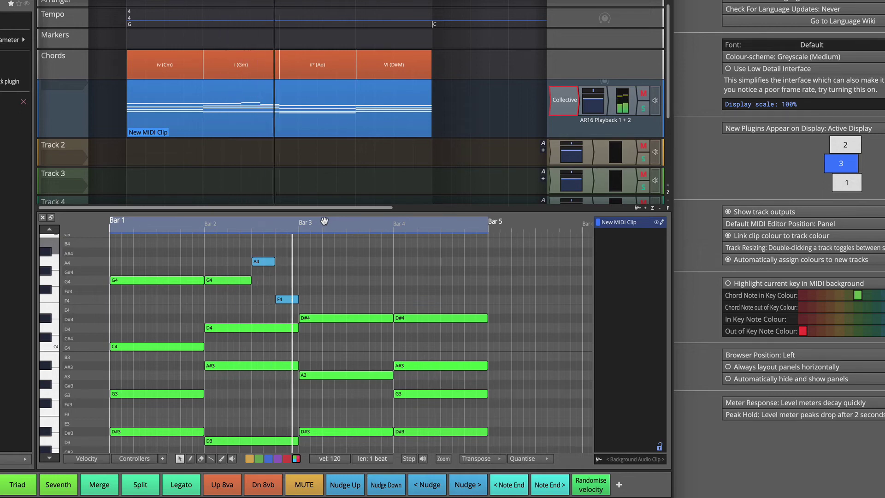
pyautogui.press('space')
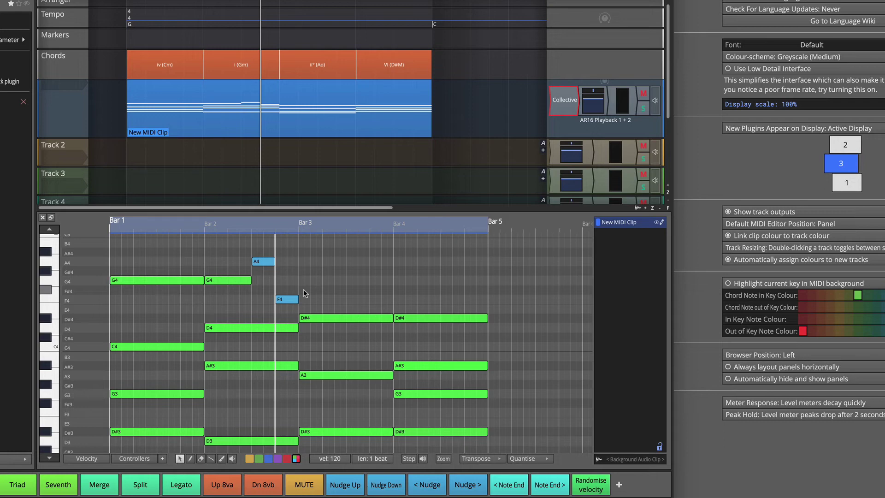
# Step: Alt-drag a copy of the bar-3 D#4 note up to G4 and listen
pyautogui.click(357, 318)
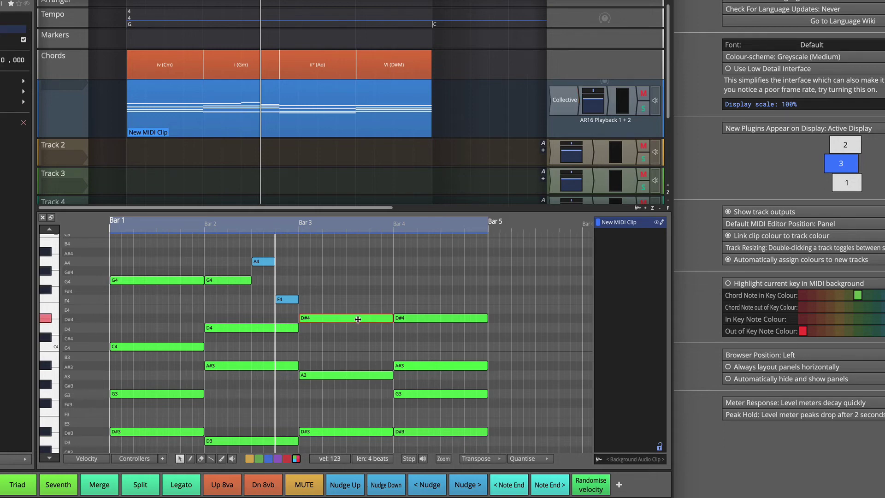
pyautogui.moveTo(356, 317); pyautogui.dragTo(356, 280)
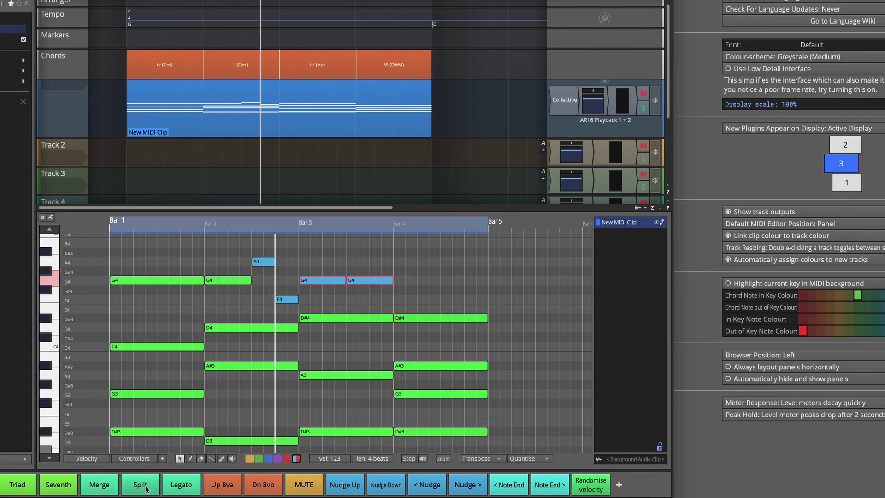
pyautogui.press('space')
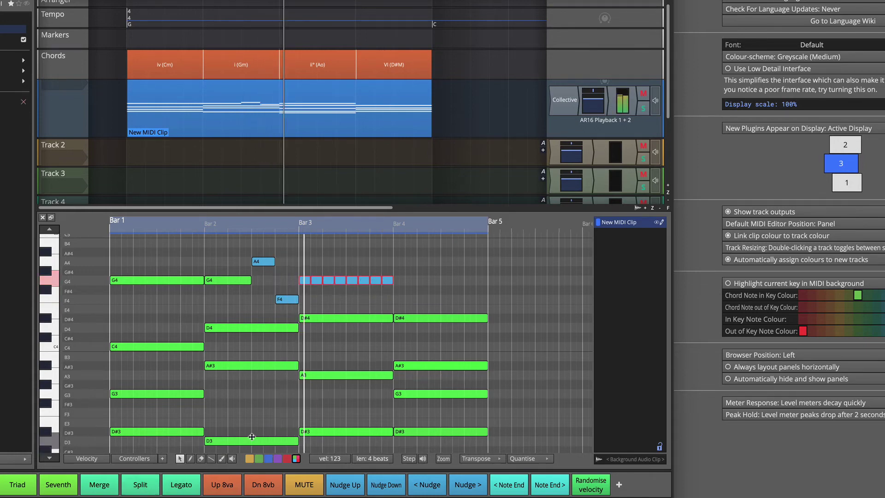
pyautogui.press('space')
# Step: Shape the short bar-3 notes into an A4, G4, F4 melody topped by C5
pyautogui.click(322, 294)
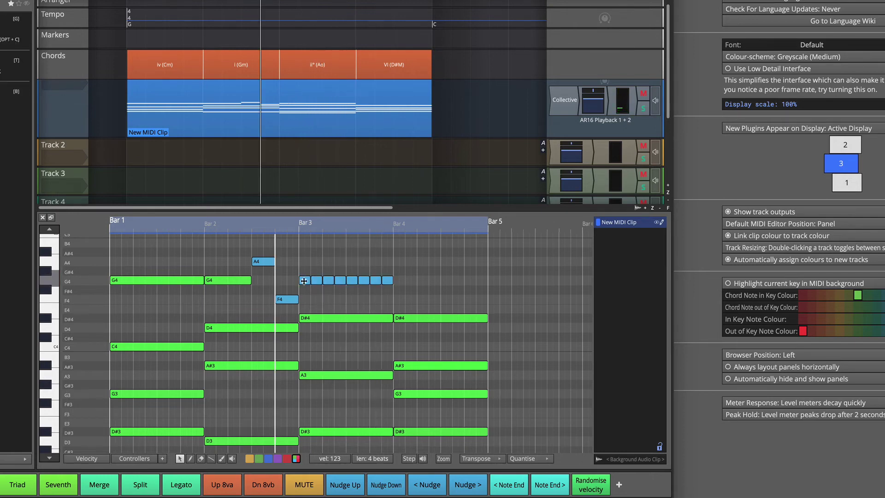
pyautogui.moveTo(303, 280); pyautogui.dragTo(352, 299)
pyautogui.moveTo(364, 280); pyautogui.dragTo(364, 262)
pyautogui.moveTo(387, 280); pyautogui.dragTo(377, 246)
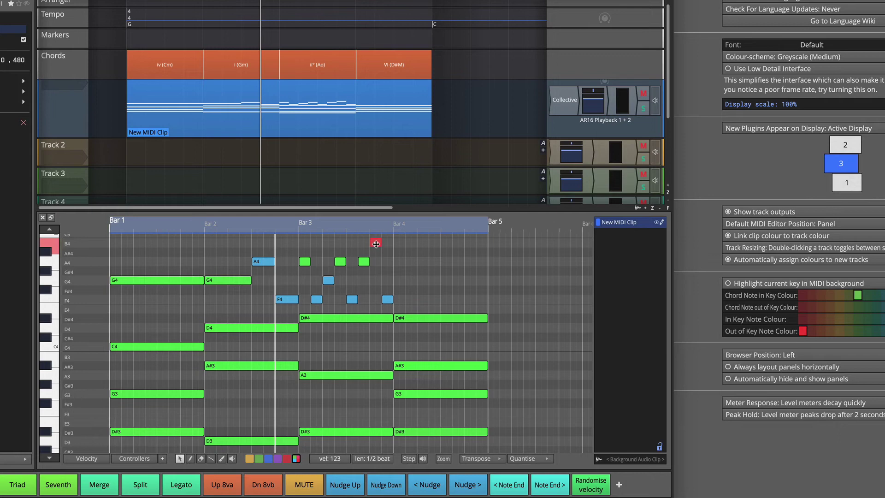
pyautogui.press('space')
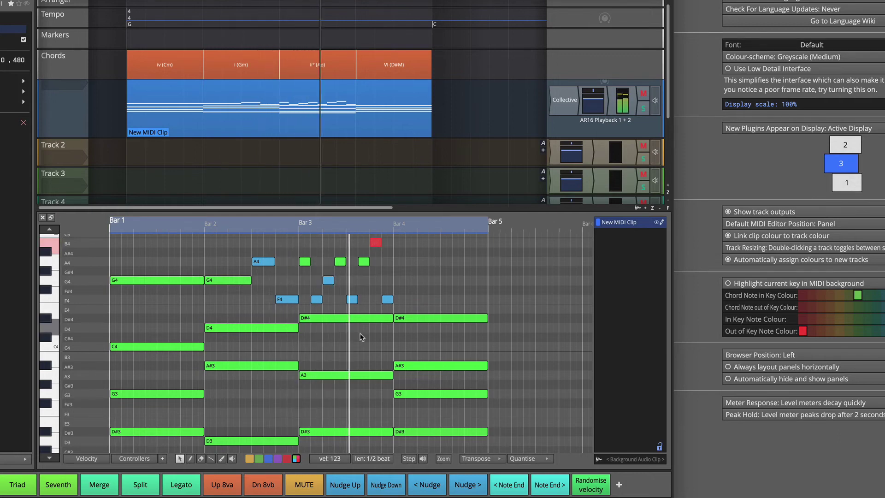
pyautogui.press('space')
pyautogui.scroll(1, 408, 326)
pyautogui.scroll(3, 408, 326)
pyautogui.moveTo(375, 265); pyautogui.dragTo(376, 255)
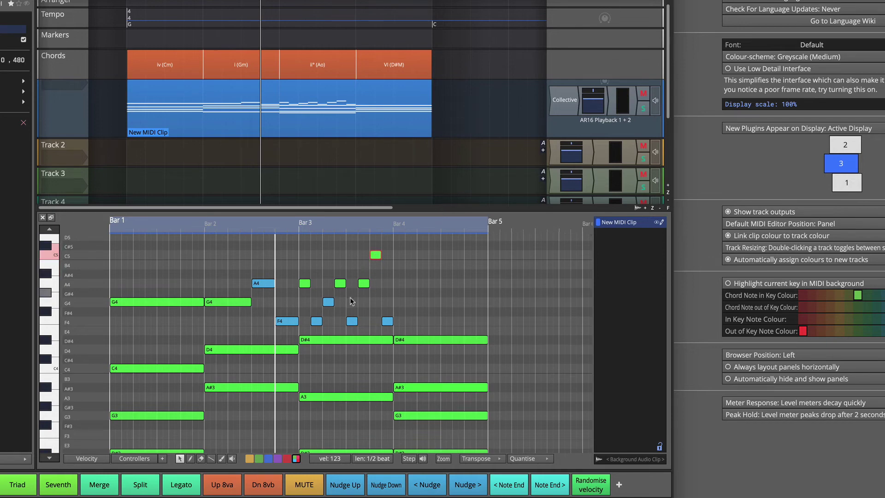
pyautogui.press('space')
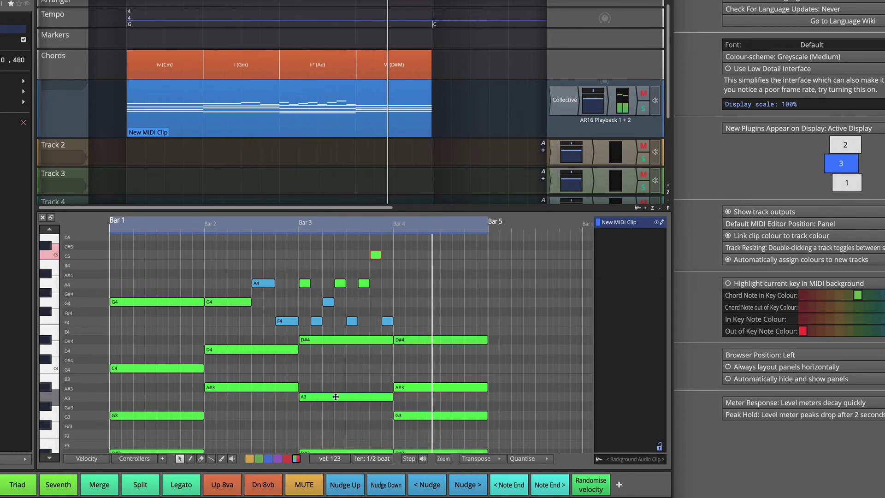
pyautogui.press('space')
# Step: Split the bar-4 D#4 note into two halves and play it back
pyautogui.click(442, 341)
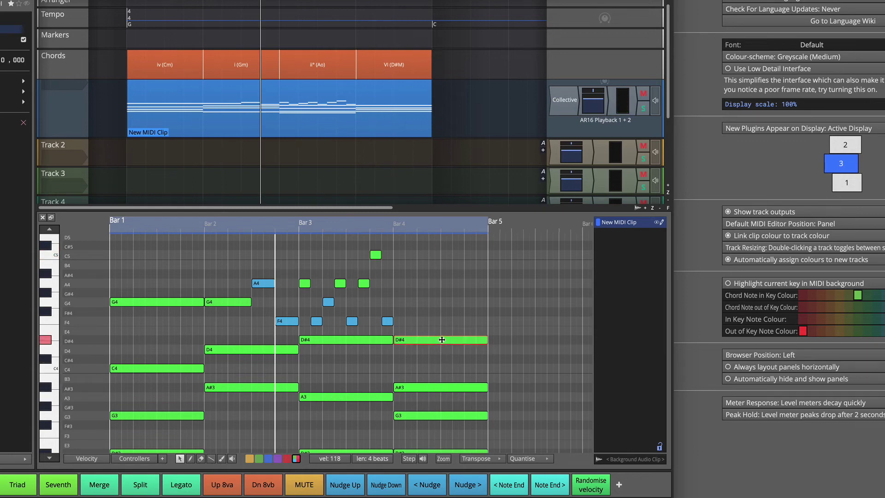
pyautogui.click(442, 340)
pyautogui.press('space')
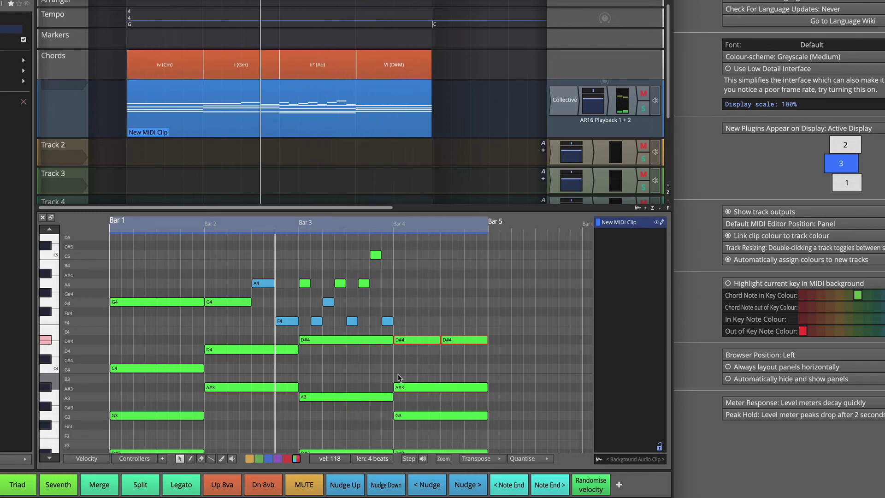
# Step: Zoom the piano roll in on bars 3–4 and select the first bar-4 D#4 half
pyautogui.scroll(-2, 409, 295)
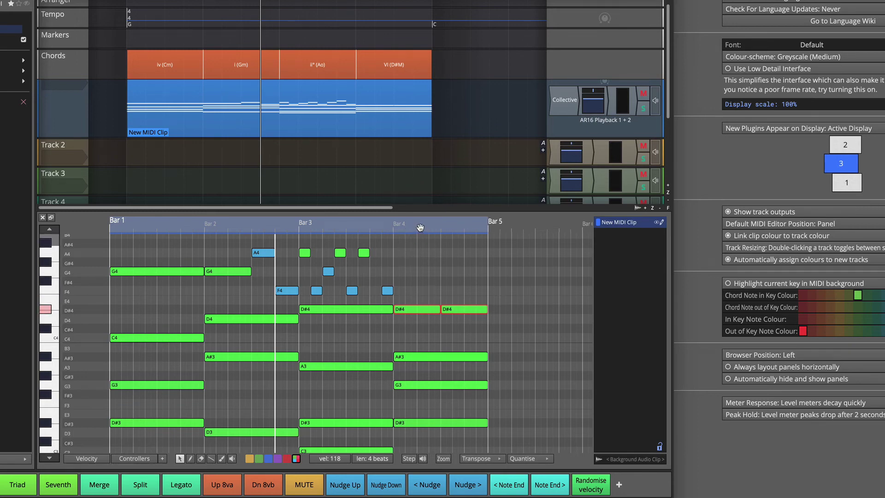
pyautogui.moveTo(416, 226); pyautogui.dragTo(409, 230)
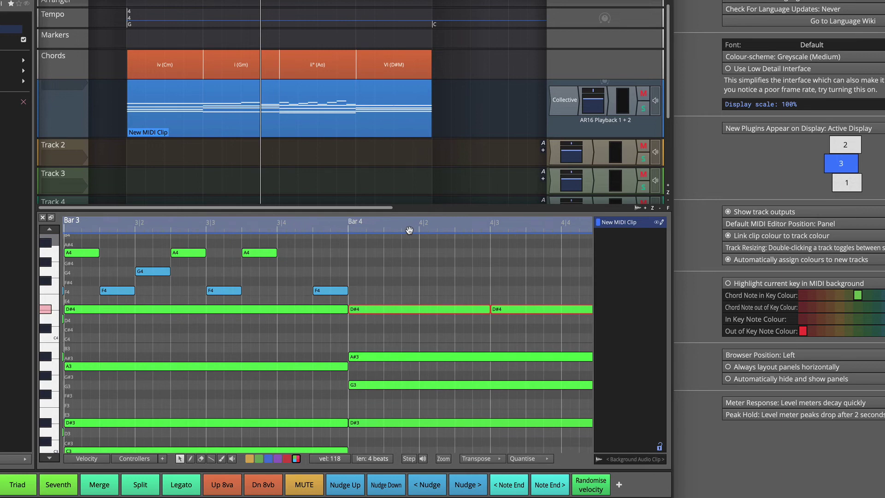
pyautogui.moveTo(409, 230); pyautogui.dragTo(410, 229)
pyautogui.click(283, 308)
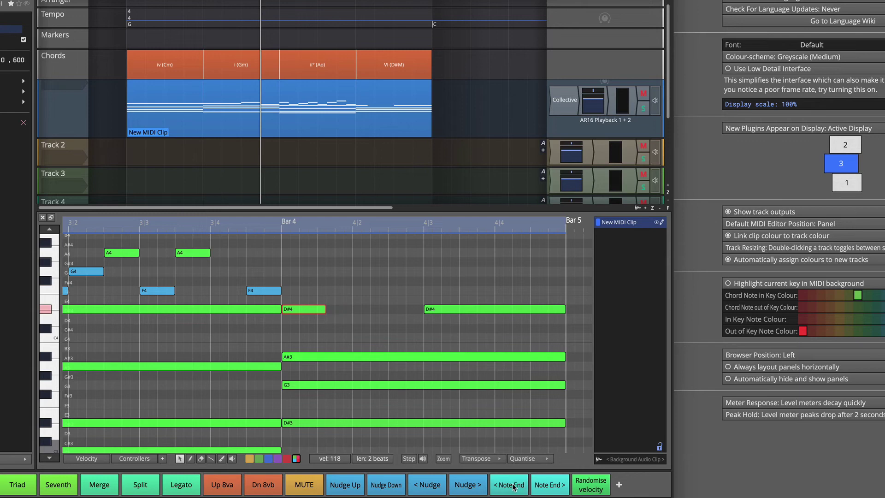
# Step: Duplicate the short bar-4 D#4, raise copies to G4 and F4, and add a D4 passing note
pyautogui.hotkey('ctrl', 'd')
pyautogui.hotkey('ctrl', 'd')
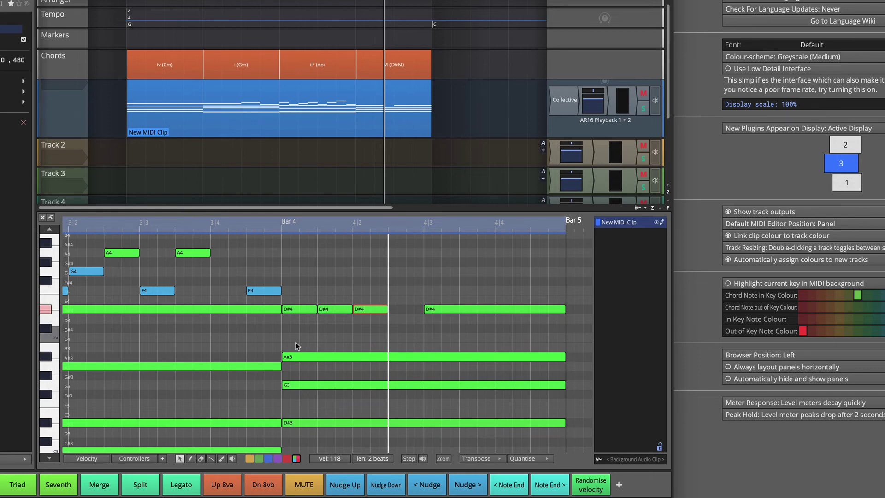
pyautogui.press('space')
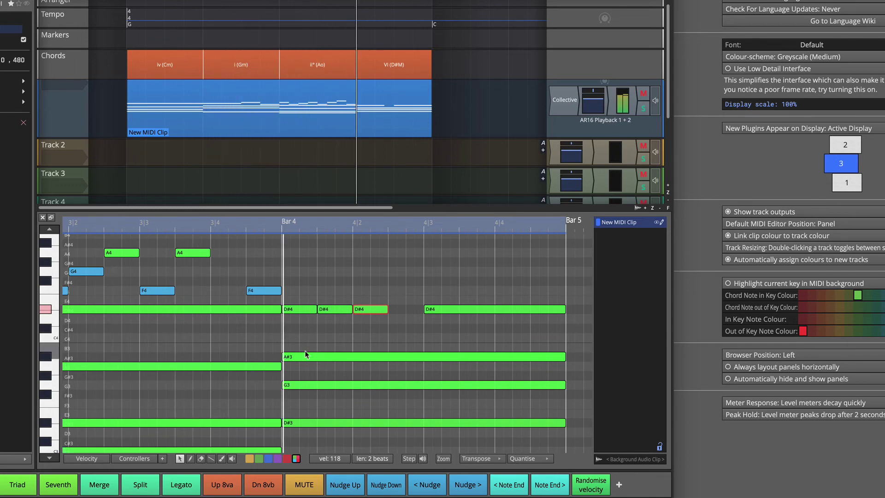
pyautogui.moveTo(329, 310); pyautogui.dragTo(330, 274)
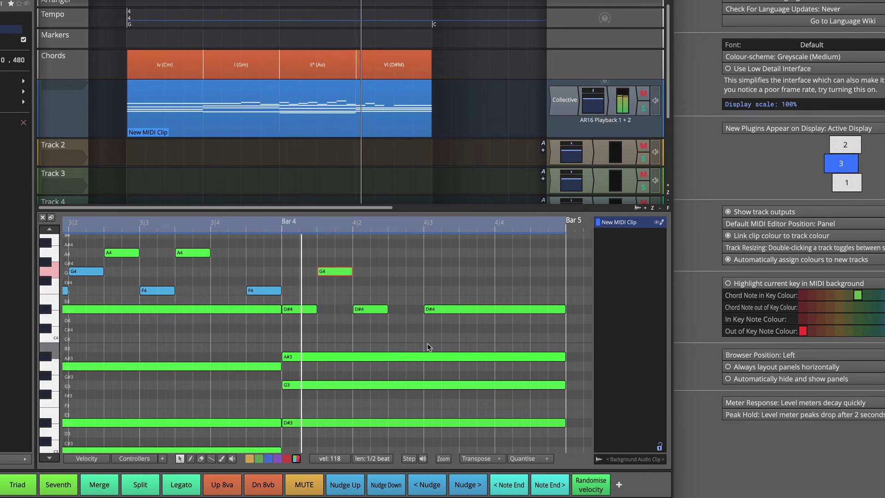
pyautogui.moveTo(364, 309); pyautogui.dragTo(399, 319)
pyautogui.doubleClick(399, 300)
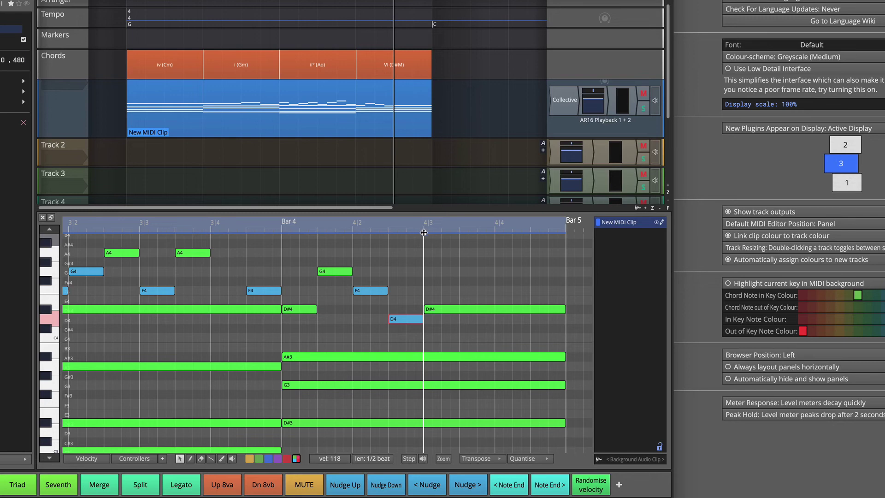
# Step: Zoom in slightly on bar 4 and play it back from just before its start
pyautogui.moveTo(423, 230); pyautogui.dragTo(424, 228)
pyautogui.click(289, 249)
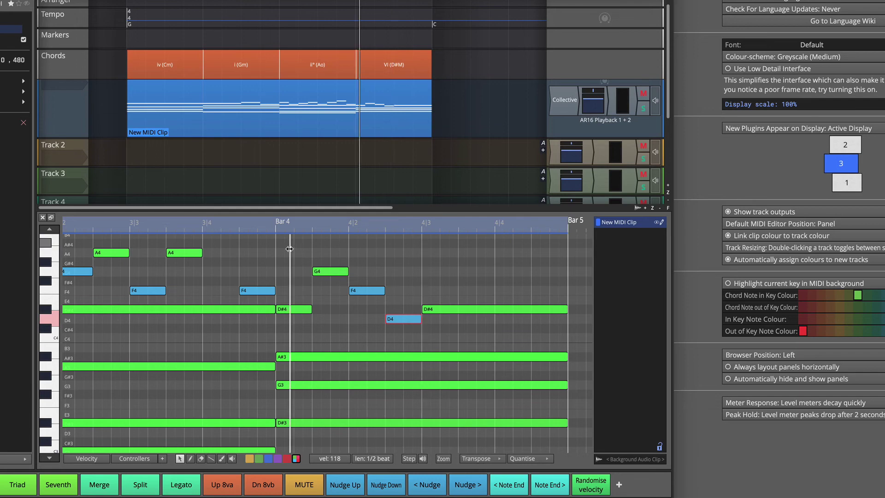
pyautogui.moveTo(289, 249); pyautogui.dragTo(267, 251)
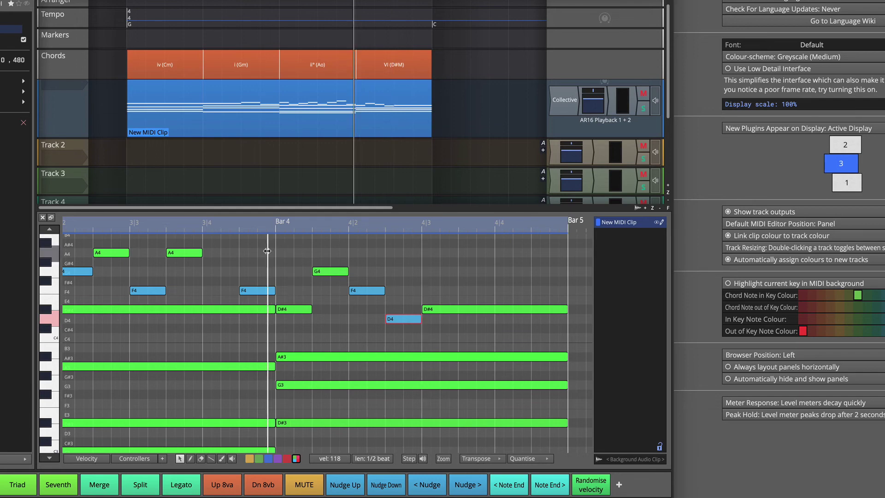
pyautogui.press('space')
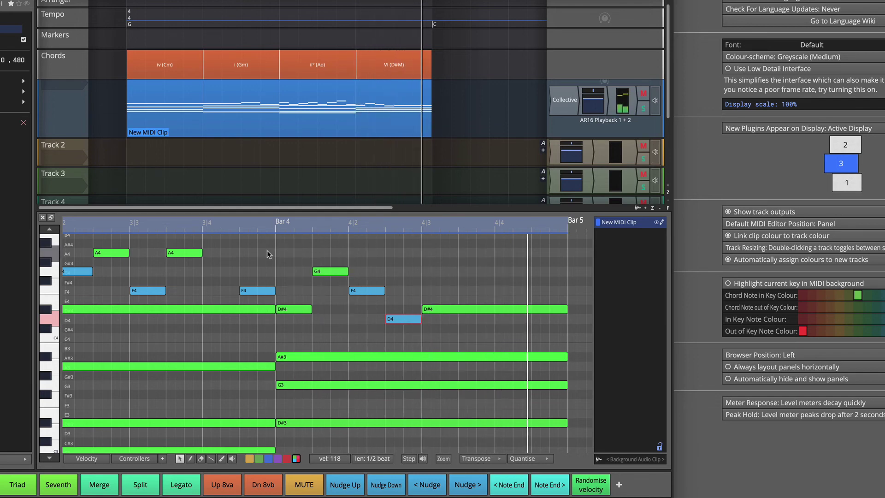
# Step: Scroll the piano roll vertically to bring the clip's four bars into view
pyautogui.scroll(-1, 318, 313)
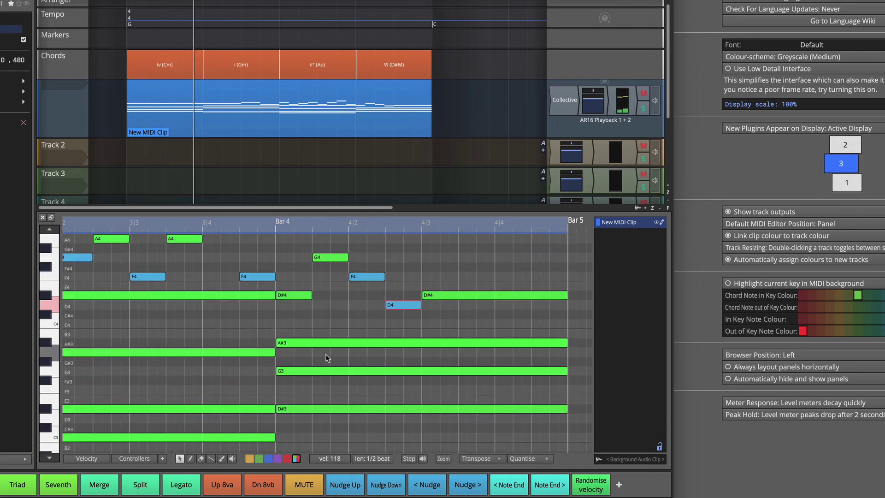
pyautogui.scroll(1, 325, 357)
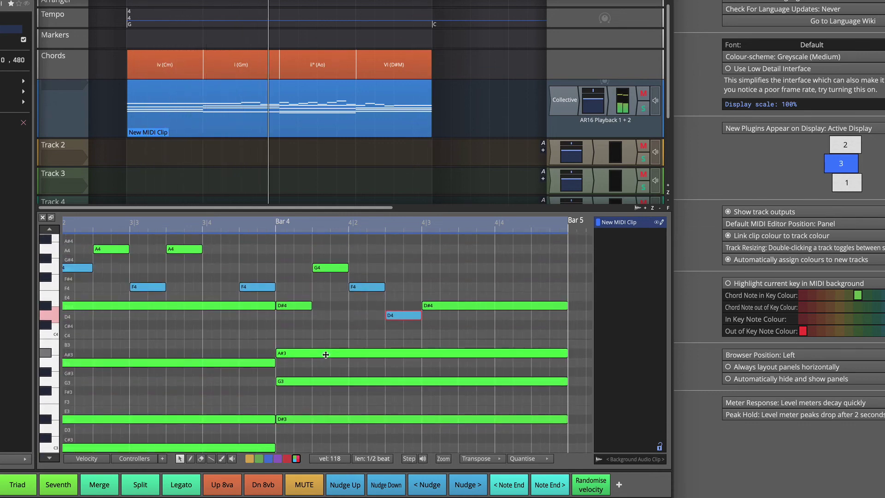
pyautogui.scroll(-3, 318, 231)
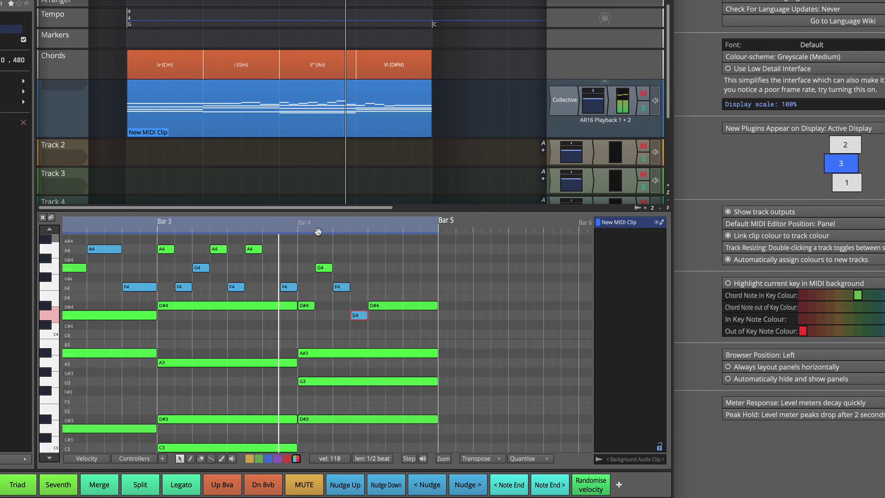
pyautogui.scroll(-3, 318, 231)
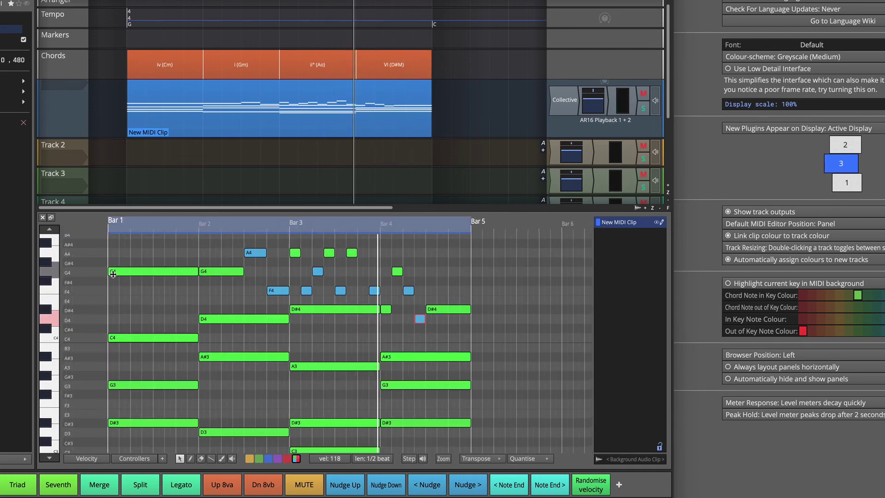
# Step: Try starting the bar 1 G4 and G3 notes later, then undo the changes
pyautogui.moveTo(111, 272); pyautogui.dragTo(115, 271)
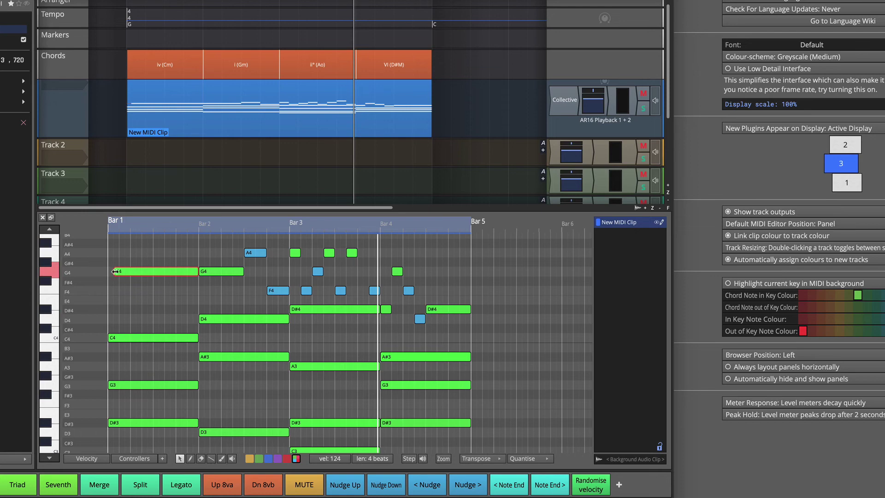
pyautogui.click(110, 337)
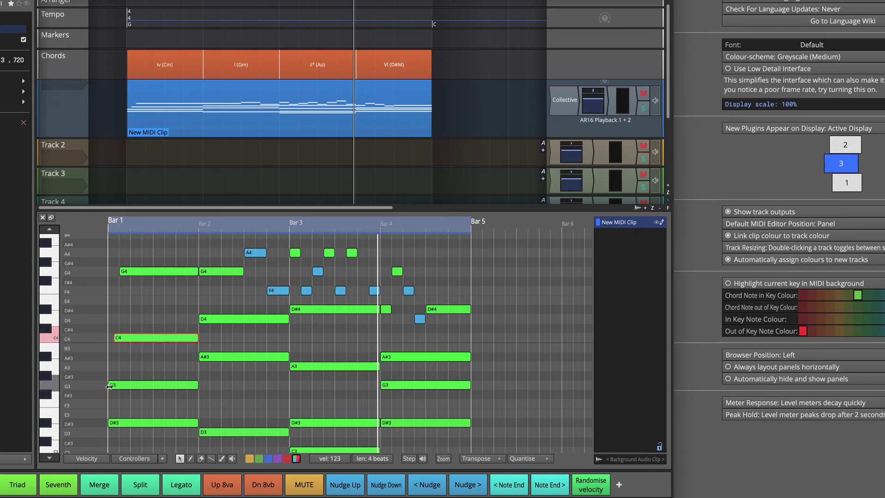
pyautogui.moveTo(110, 386); pyautogui.dragTo(117, 384)
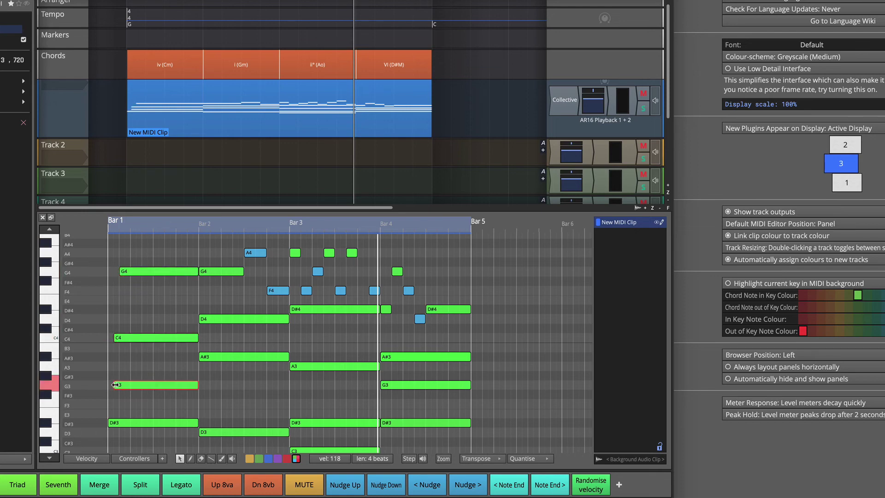
pyautogui.hotkey('ctrl', 'z')
pyautogui.hotkey('ctrl', 'z')
pyautogui.hotkey('ctrl', 'z')
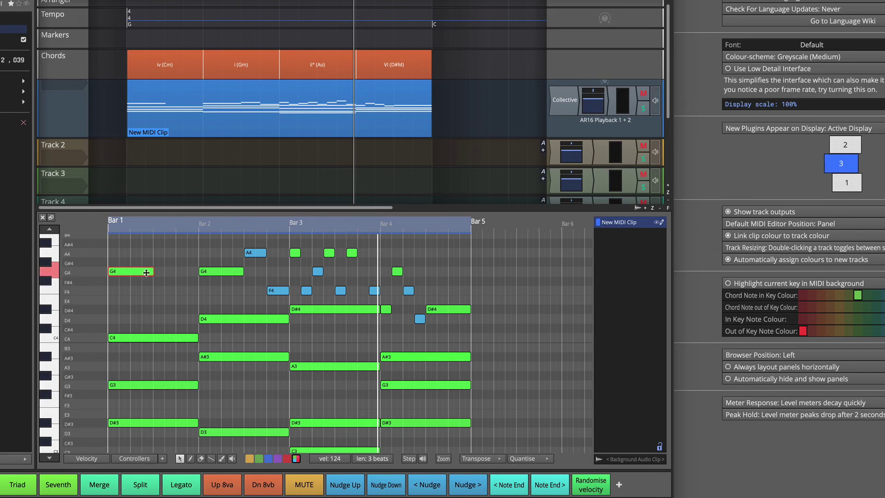
# Step: Split bar 1's G4 into one-beat notes, lowering one to F4 and raising another to A4
pyautogui.click(105, 484)
pyautogui.moveTo(120, 273); pyautogui.dragTo(137, 294)
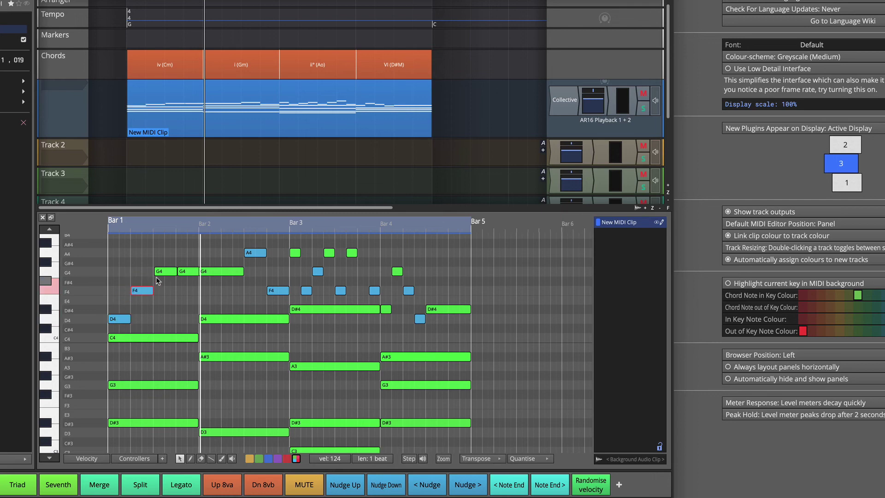
pyautogui.click(159, 270)
pyautogui.moveTo(182, 272); pyautogui.dragTo(182, 254)
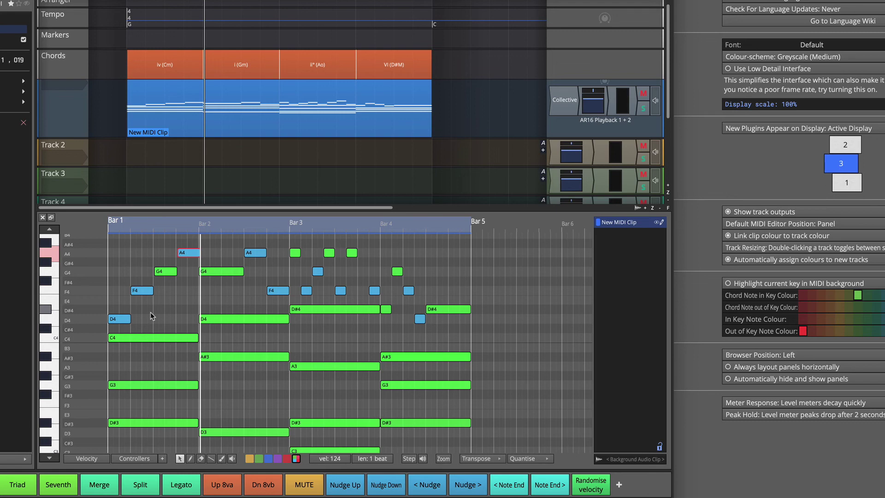
# Step: Play the passage twice to audition the new rising bar 1 melody
pyautogui.press('space')
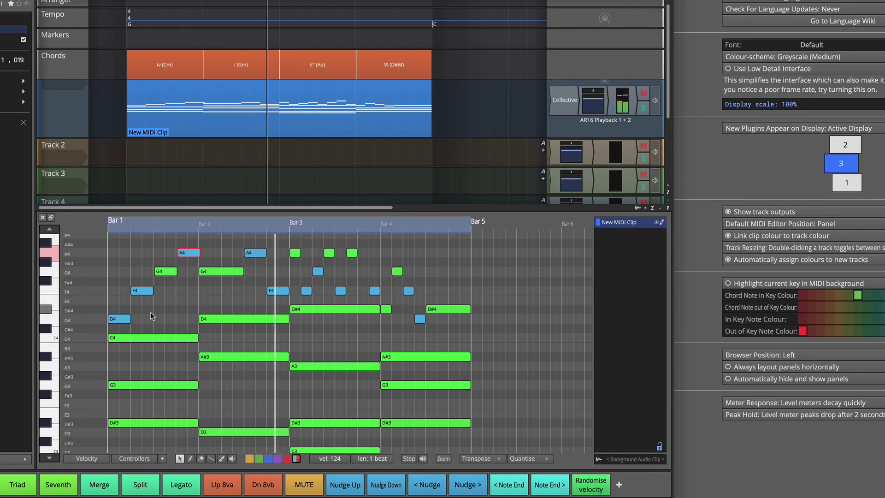
pyautogui.press('space')
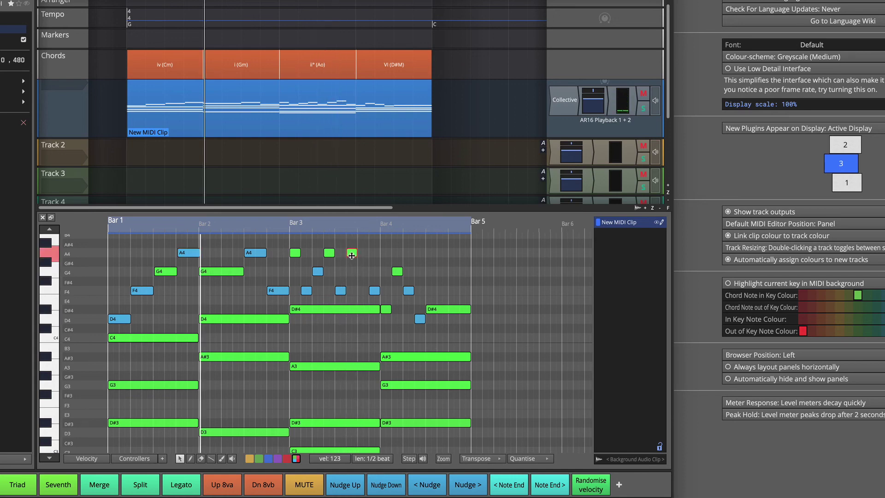
pyautogui.press('space')
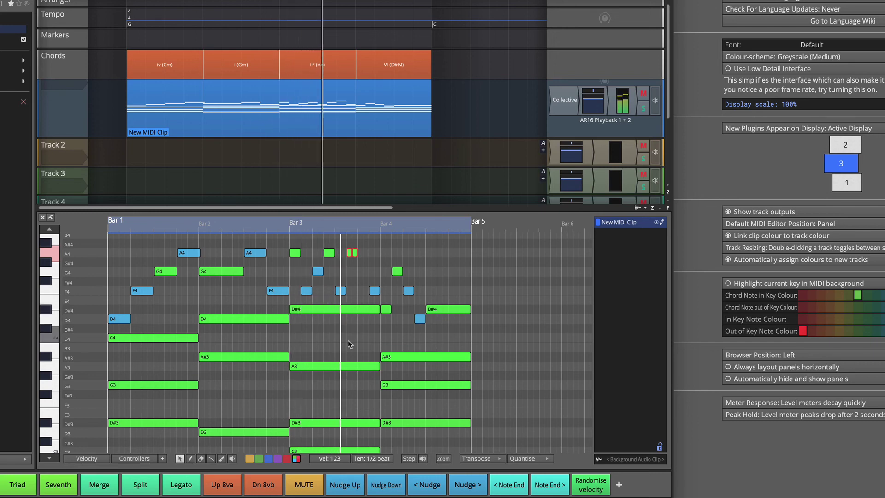
pyautogui.press('space')
pyautogui.scroll(3, 347, 340)
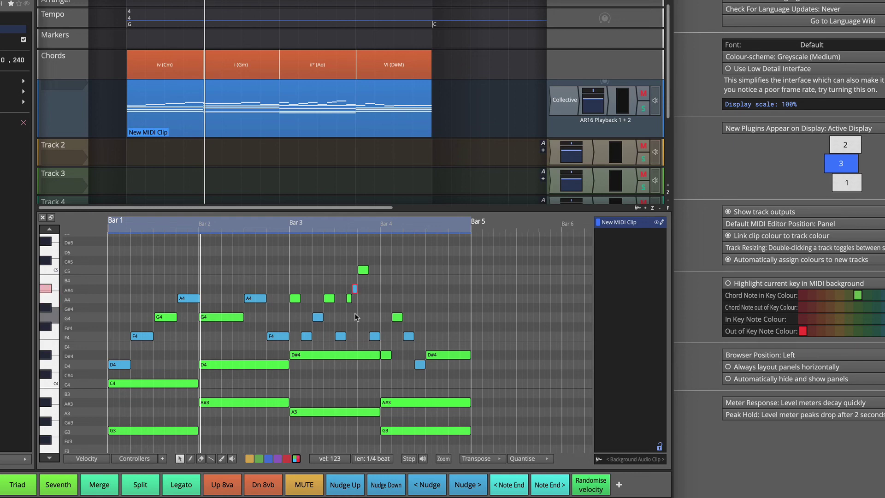
# Step: Start playback, add then delete a one-beat D#4 near the clip end, and select the remaining D#4
pyautogui.press('space')
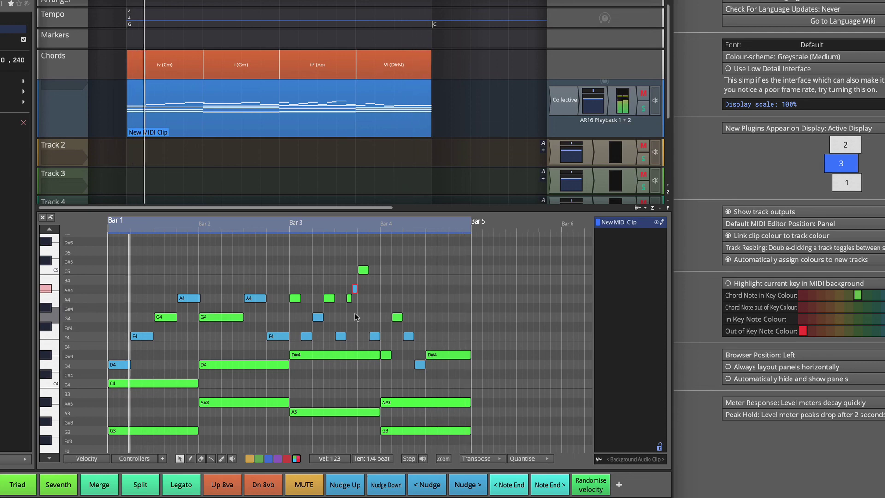
pyautogui.doubleClick(457, 355)
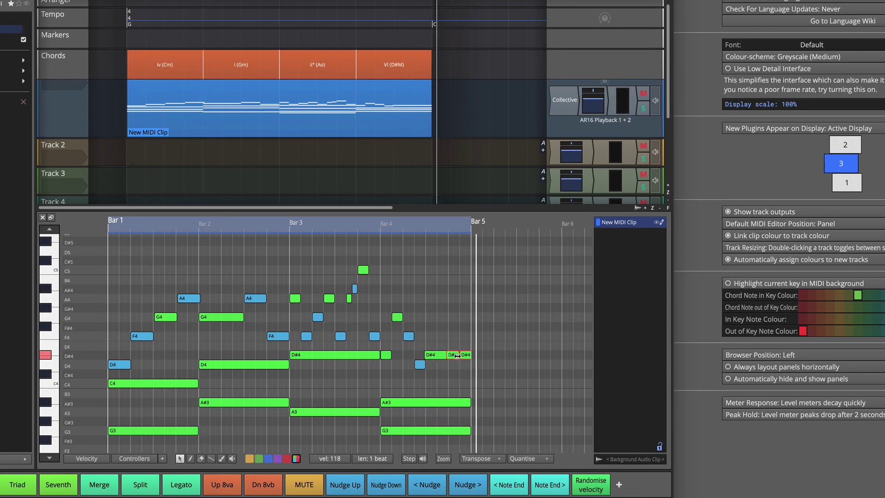
pyautogui.doubleClick(457, 355)
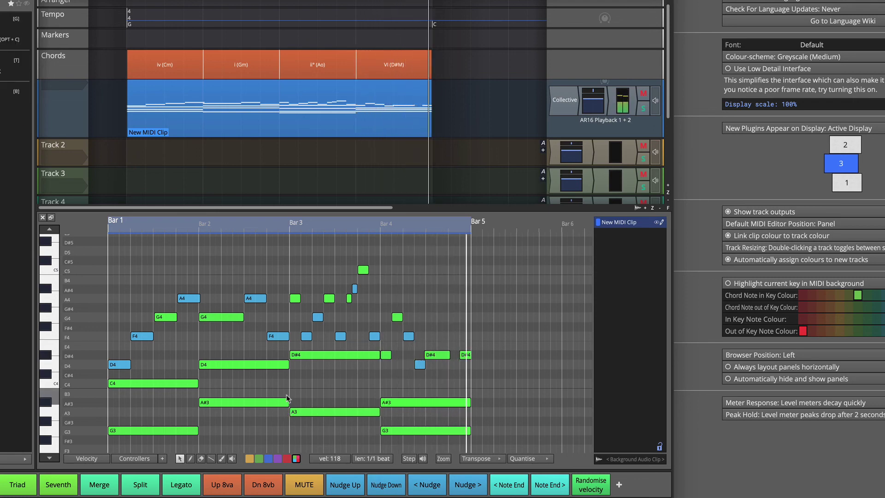
pyautogui.click(451, 356)
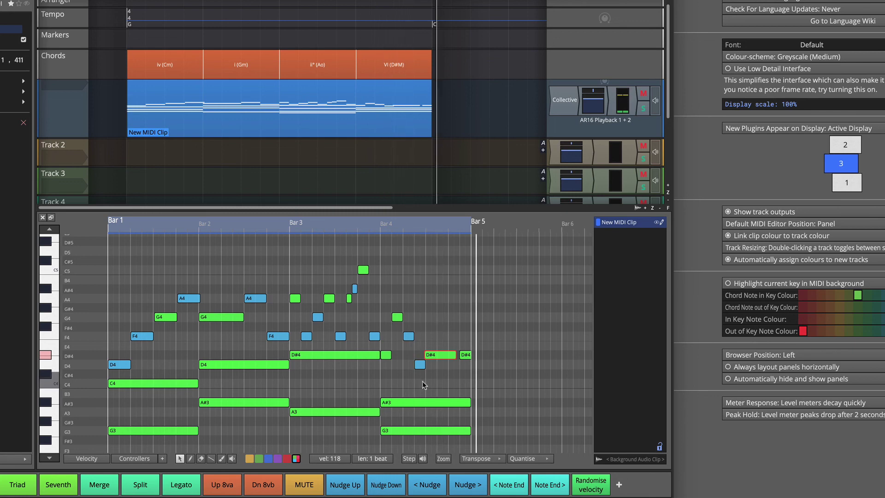
# Step: Add a short G4 in bar 4 and shift the long D#4 slightly earlier while listening
pyautogui.doubleClick(422, 317)
pyautogui.scroll(5, 423, 317)
pyautogui.click(456, 388)
pyautogui.moveTo(457, 387); pyautogui.dragTo(453, 387)
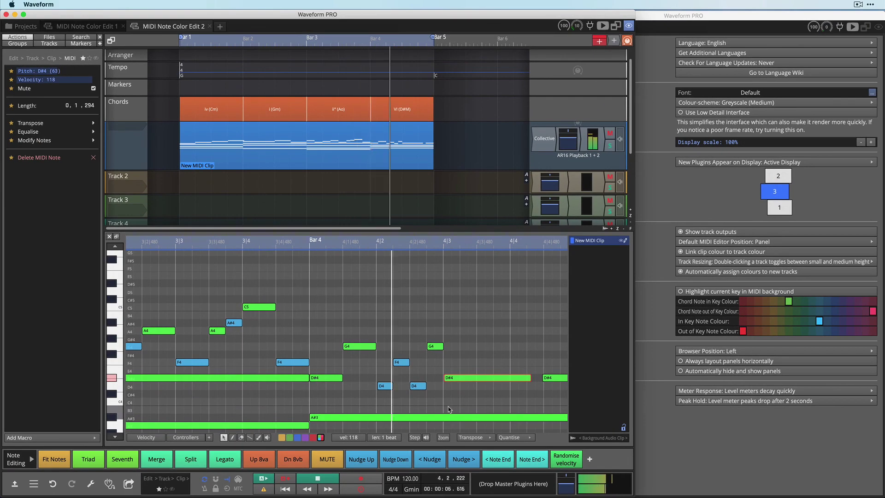
pyautogui.press('space')
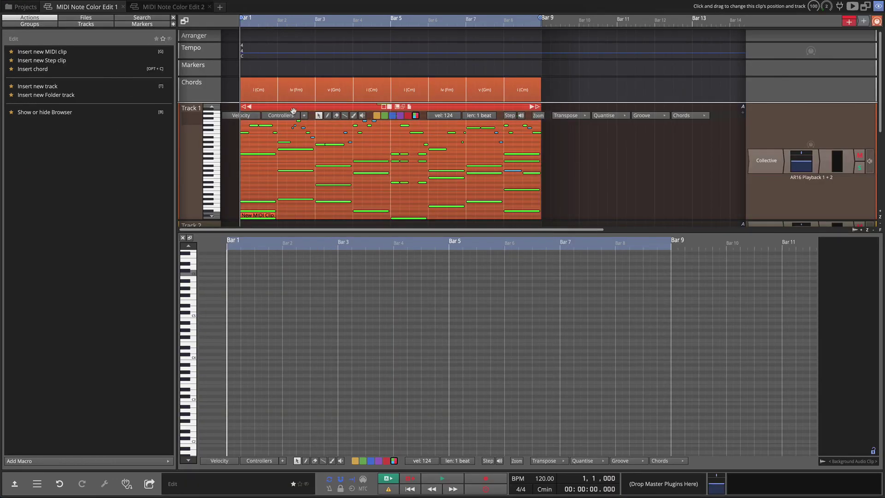
# Step: Play the C minor example clip zoomed to bars 1–9, then view its C minor key setting
pyautogui.click(293, 111)
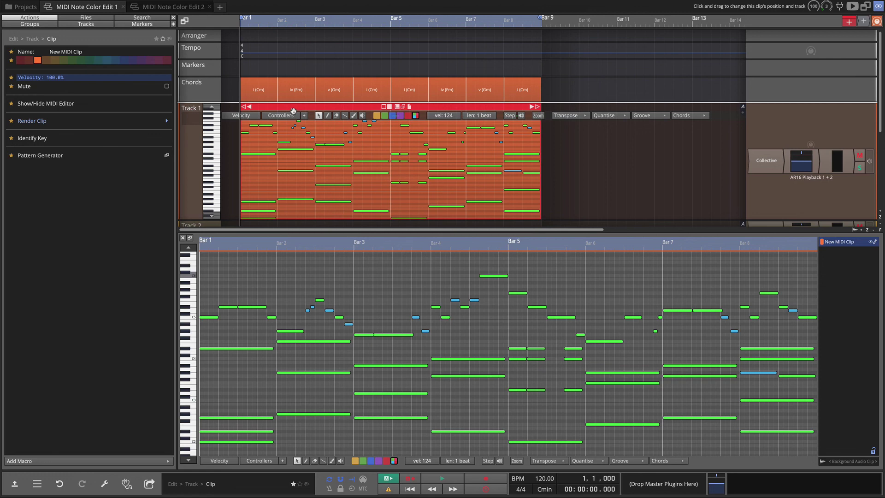
pyautogui.press('space')
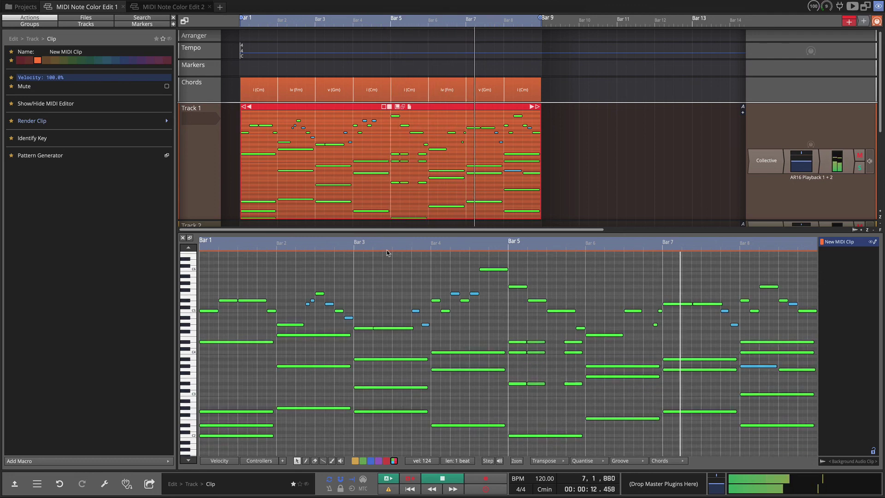
pyautogui.moveTo(385, 243); pyautogui.dragTo(351, 310)
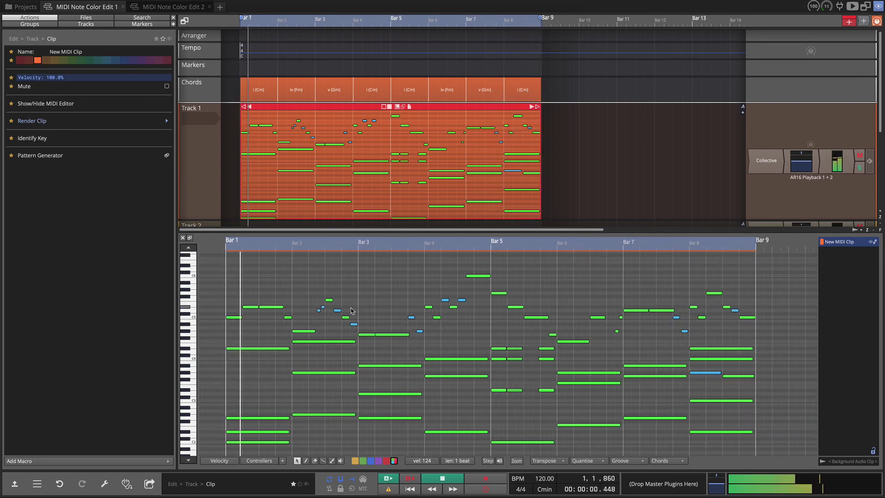
pyautogui.press('space')
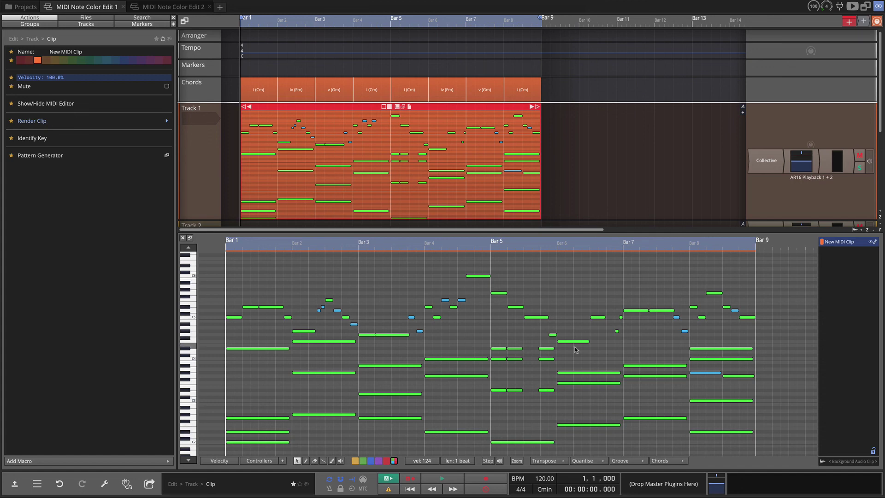
pyautogui.click(242, 58)
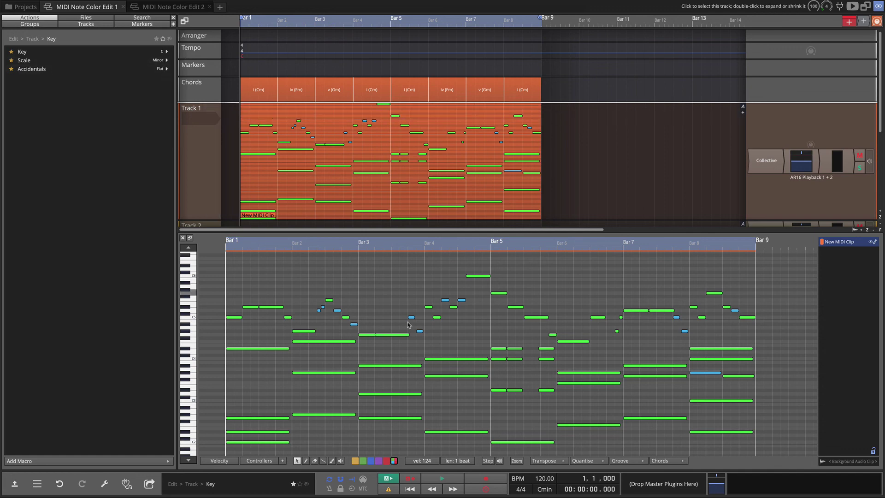